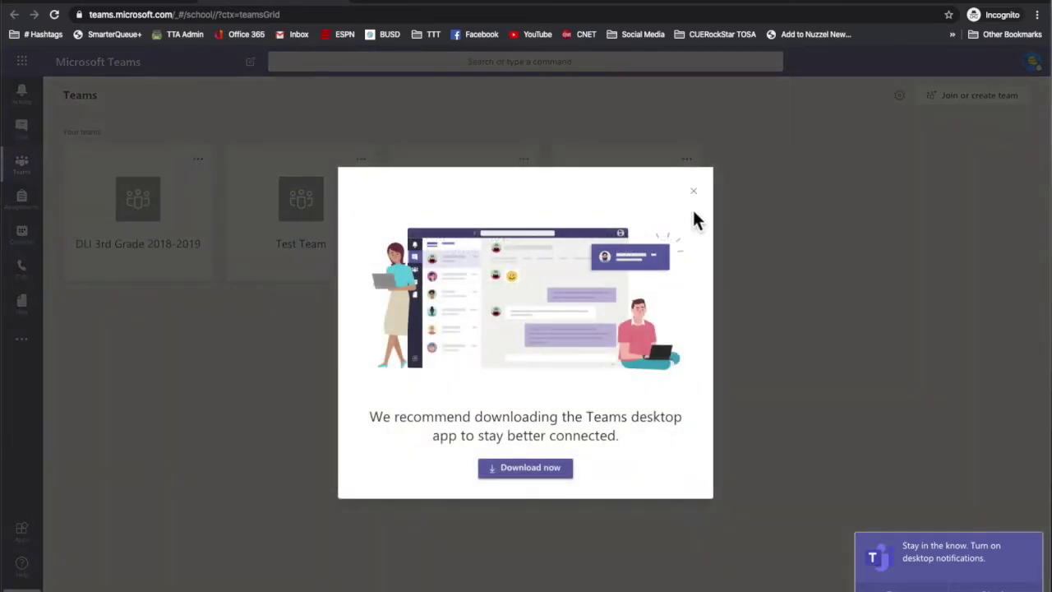
- Dismiss the desktop app prompt, open the assignments of the team "DLI, High School, 2018/2019" and close the tip there
left_click(696, 195)
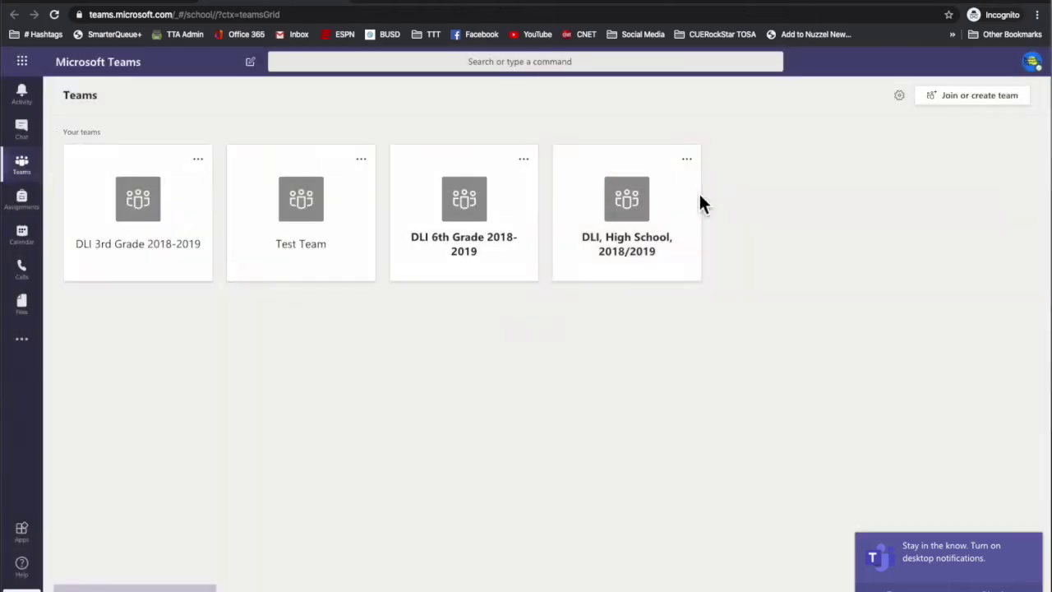
left_click(592, 195)
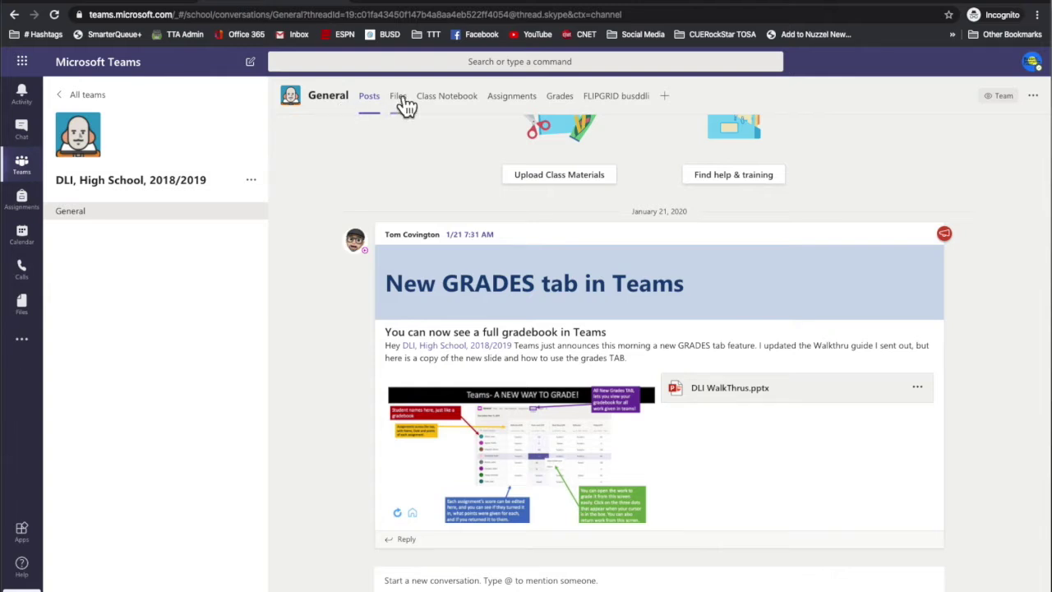
left_click(503, 102)
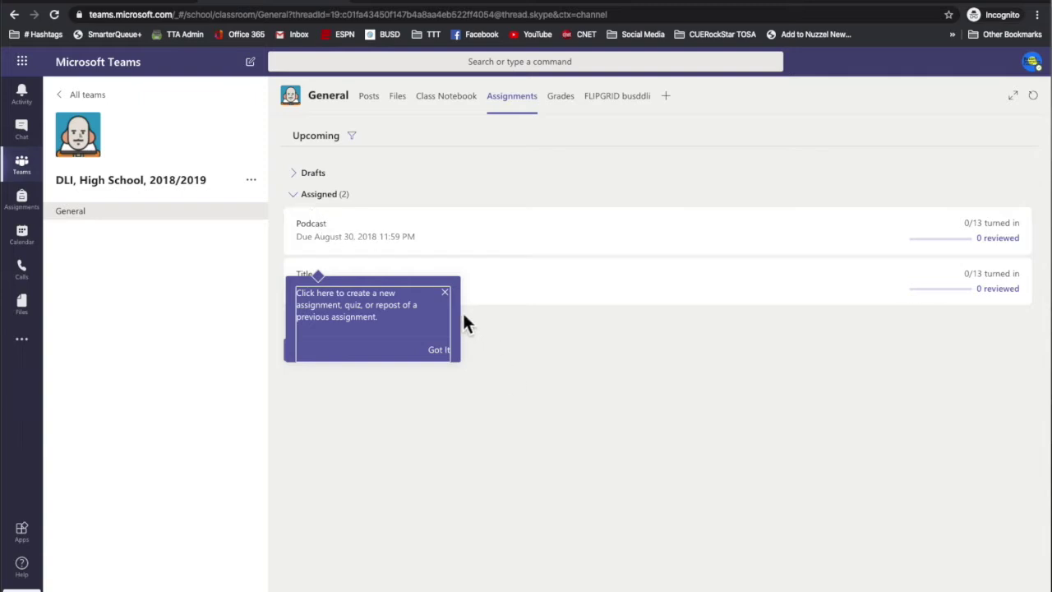
left_click(444, 293)
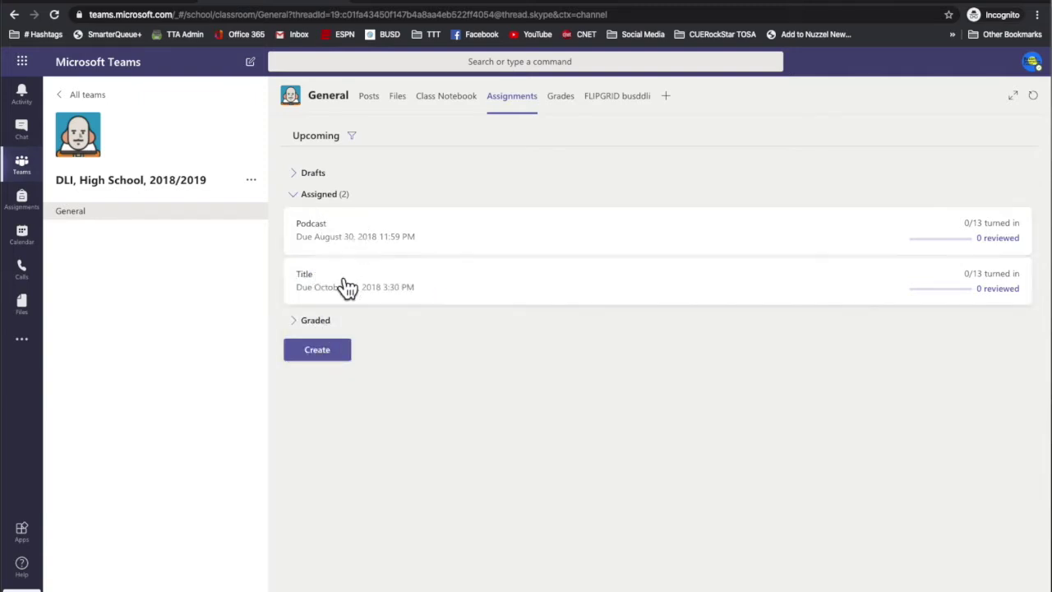
- Create a new assignment titled "test" and give it the category "classwork"
left_click(329, 360)
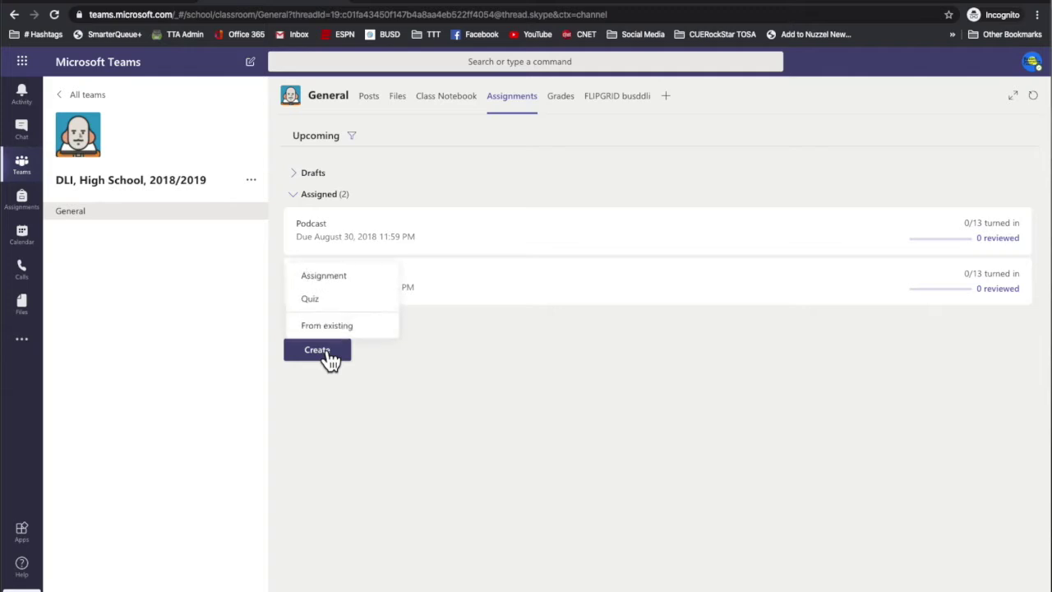
left_click(326, 283)
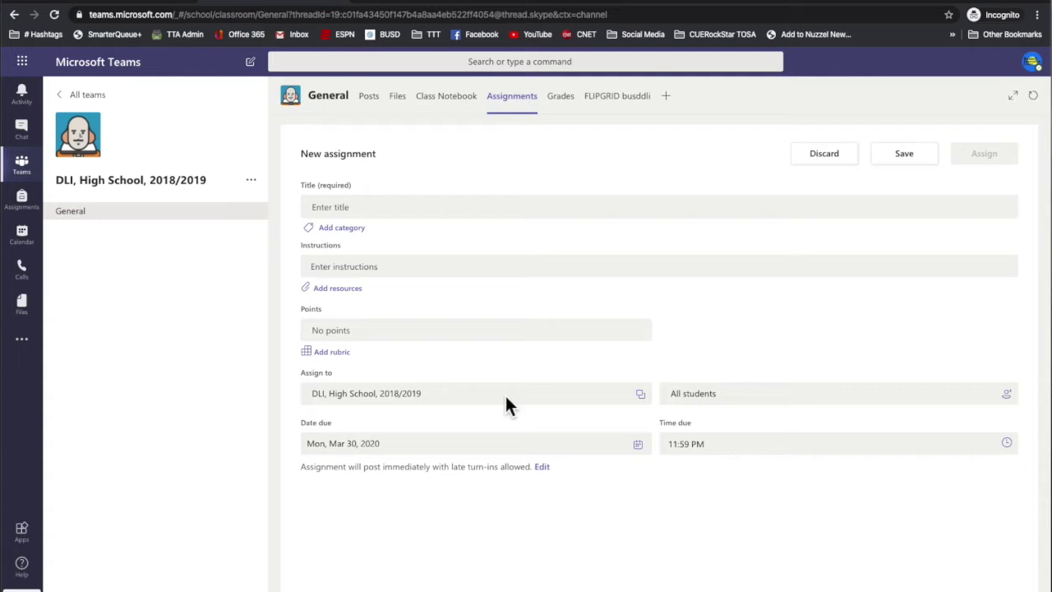
left_click(479, 207)
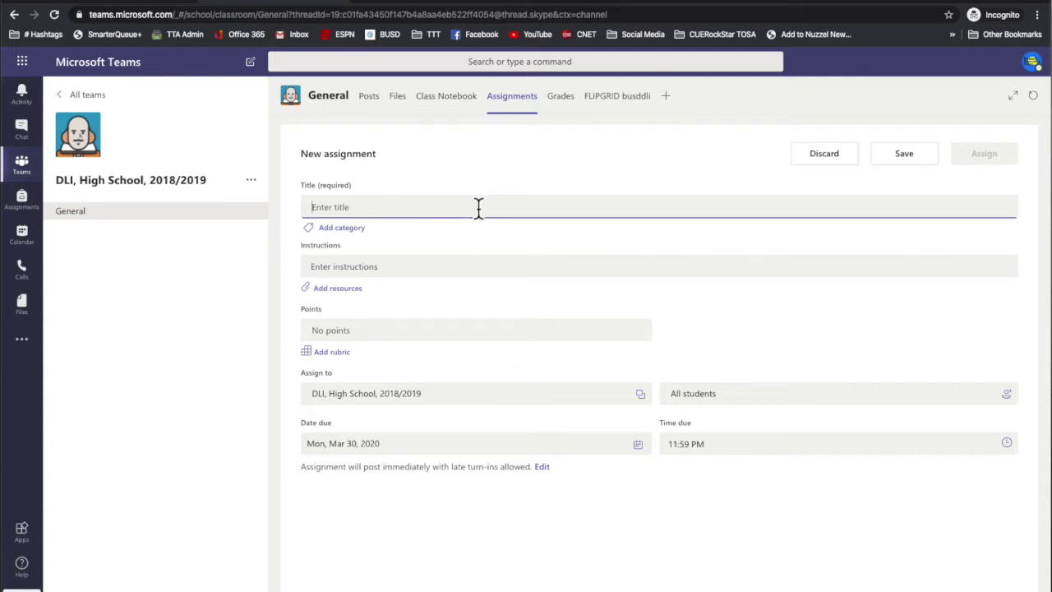
type("test")
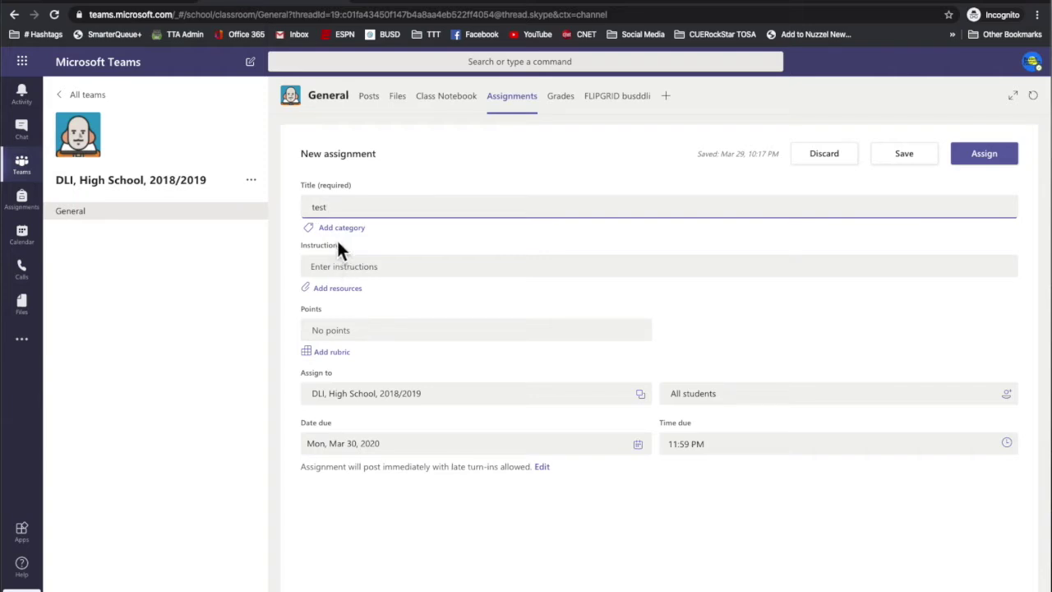
left_click(341, 229)
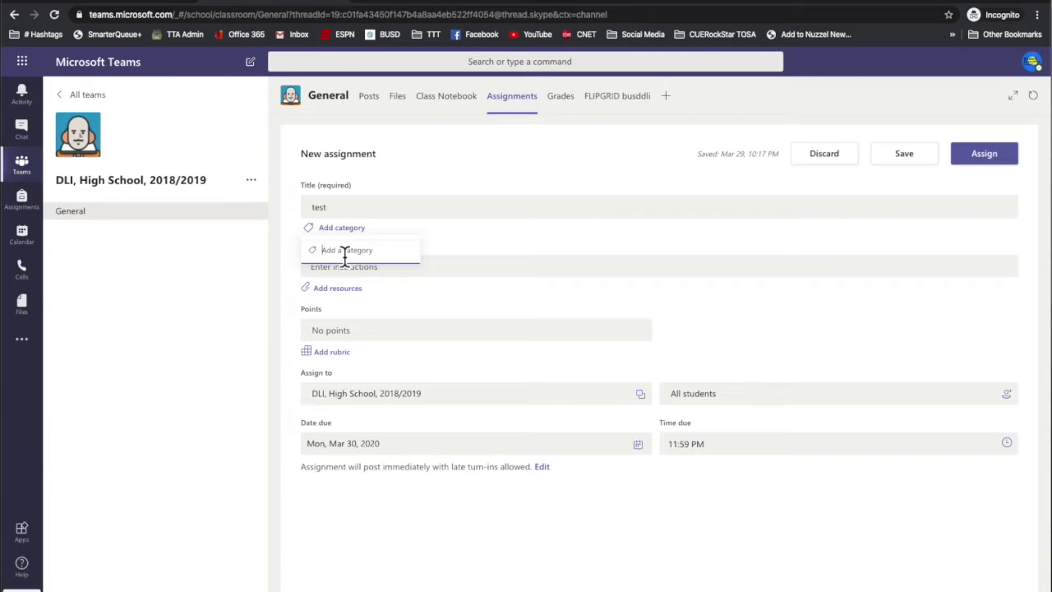
type("classwork")
key("Return")
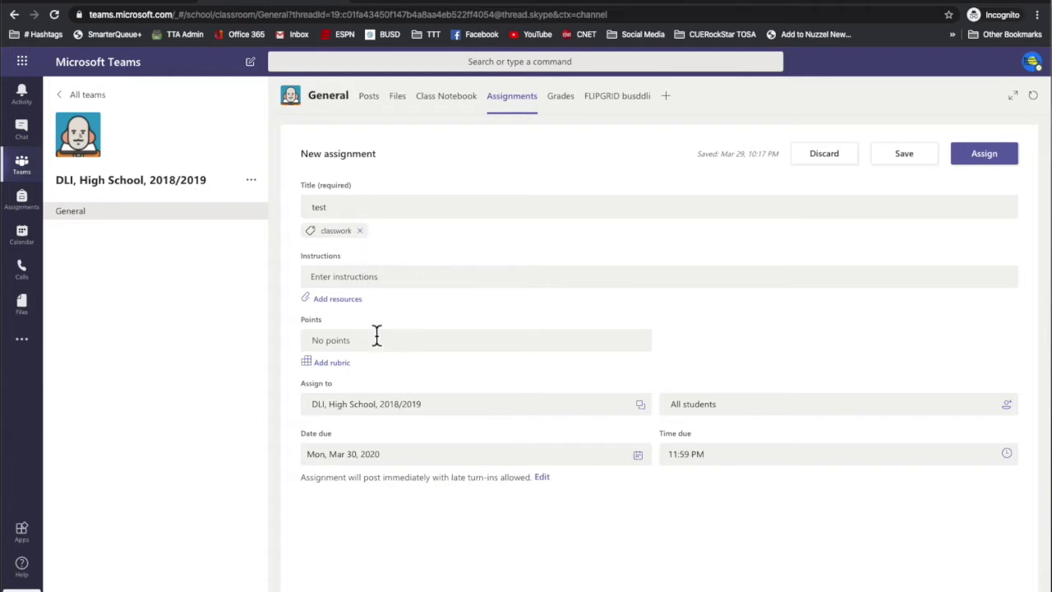
- Write the assignment instructions "flipgrid daily check in."
left_click(394, 280)
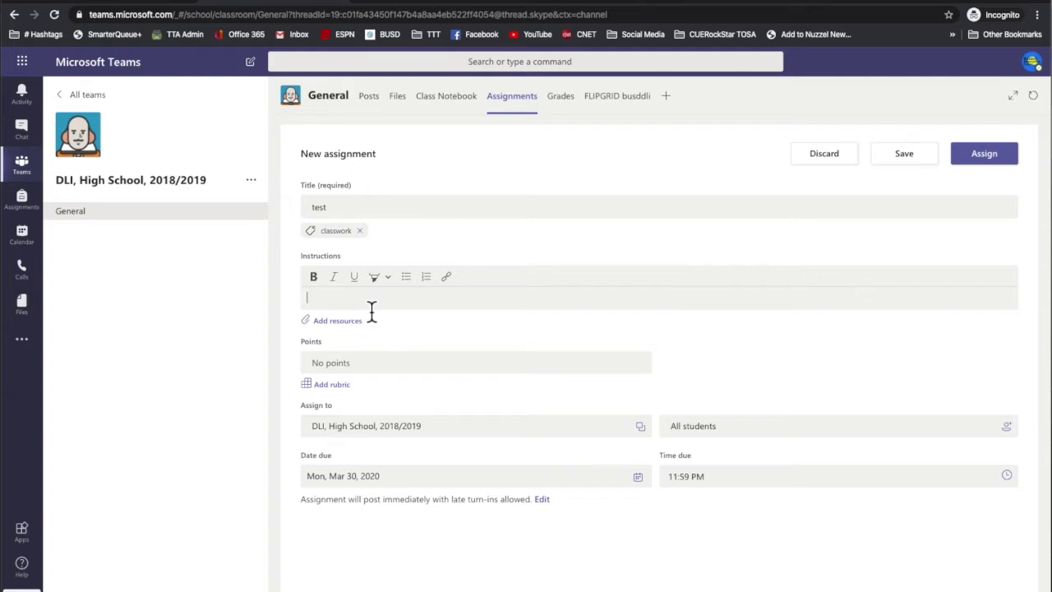
type("flipgrid daily check in.")
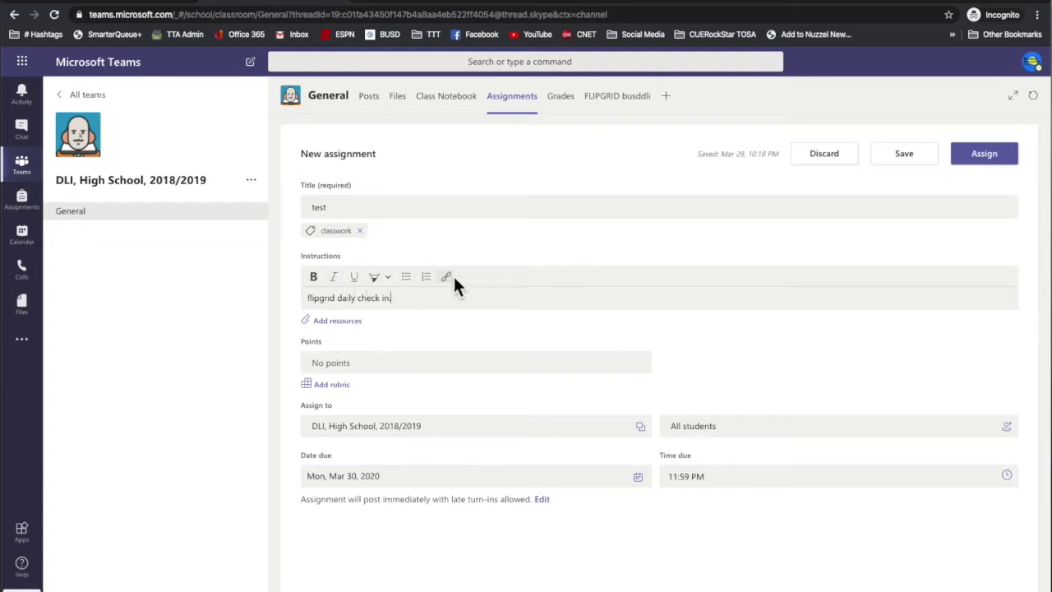
left_click(388, 277)
left_click(566, 302)
- Examine the sources for adding resources: OneDrive, the Class Notebook's _Teacher Only sections, web links and new file types
left_click(359, 321)
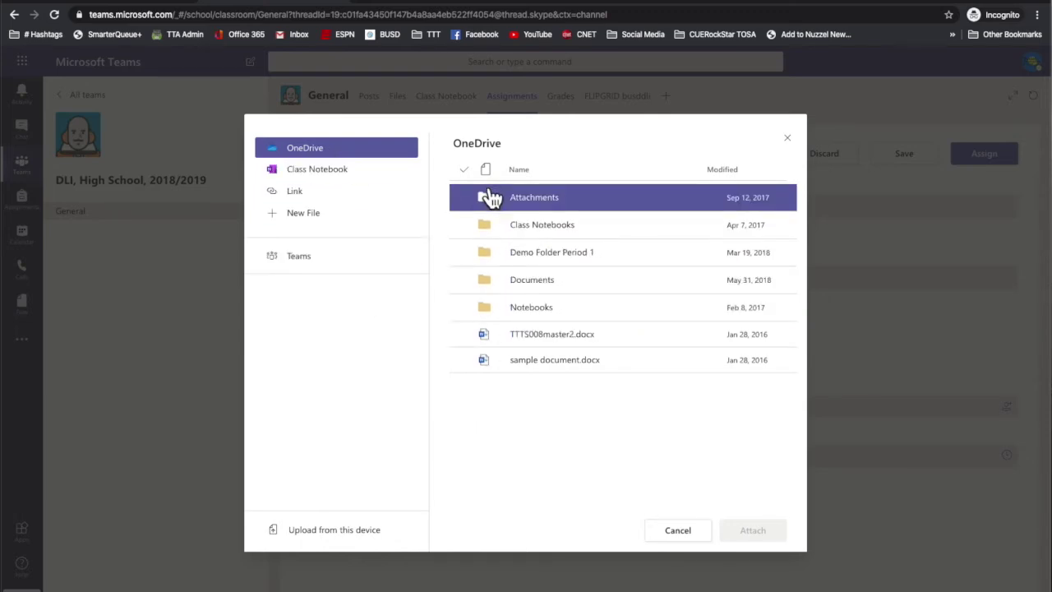
left_click(369, 182)
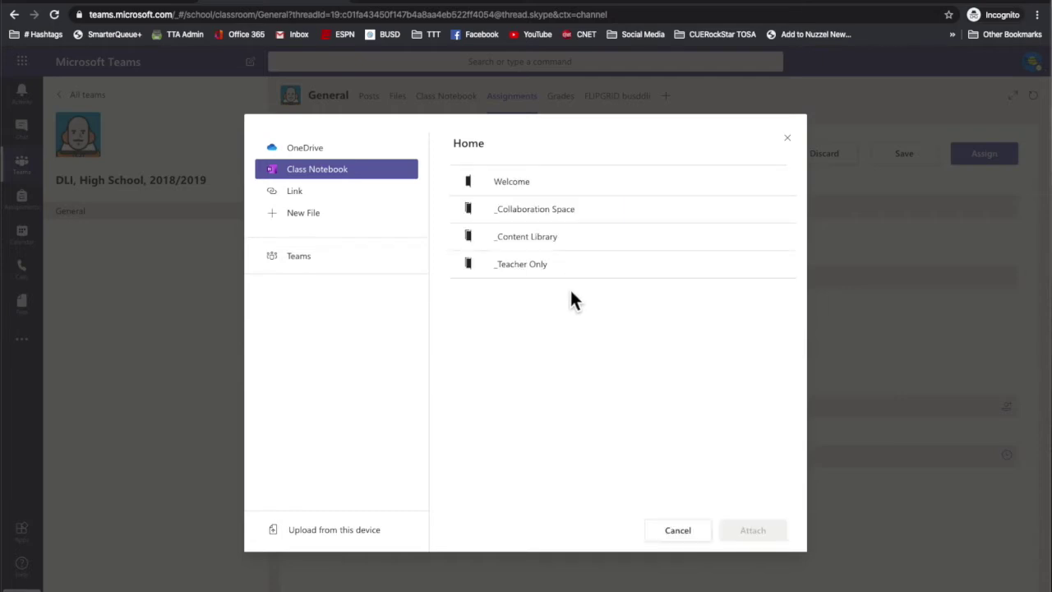
left_click(519, 265)
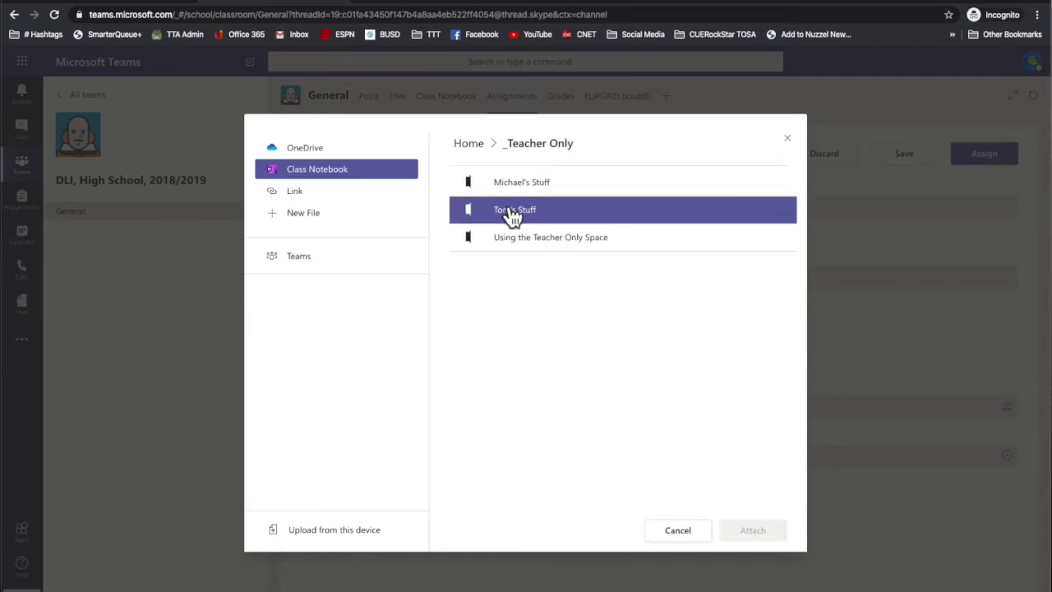
left_click(513, 212)
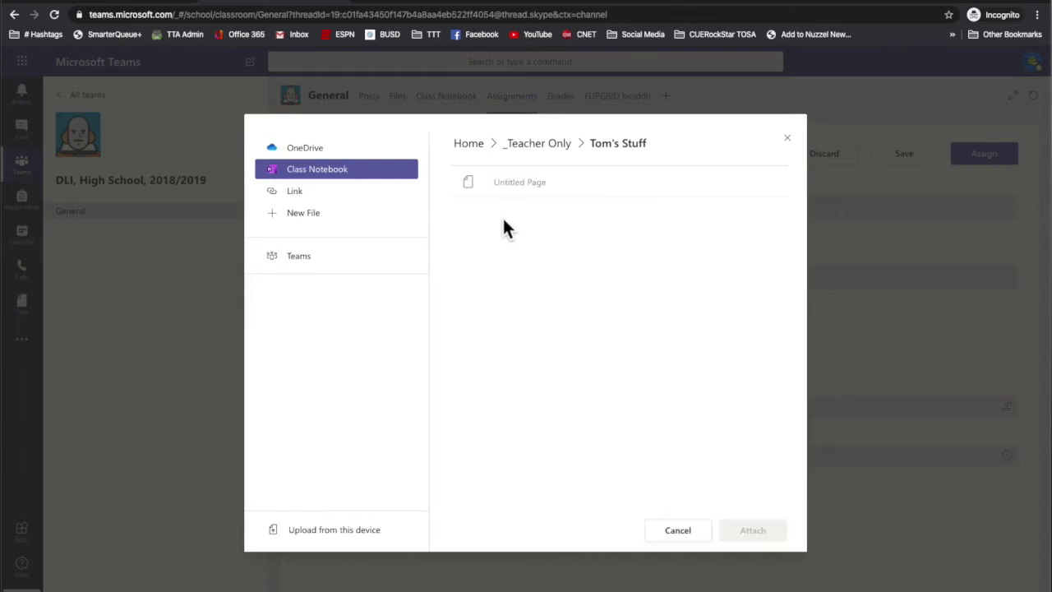
left_click(306, 197)
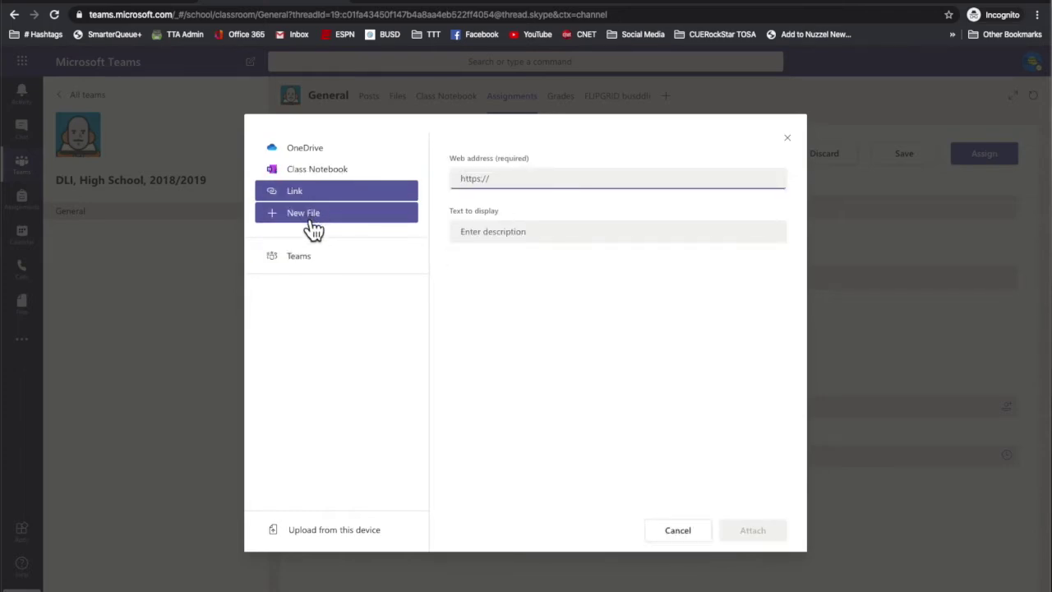
left_click(312, 220)
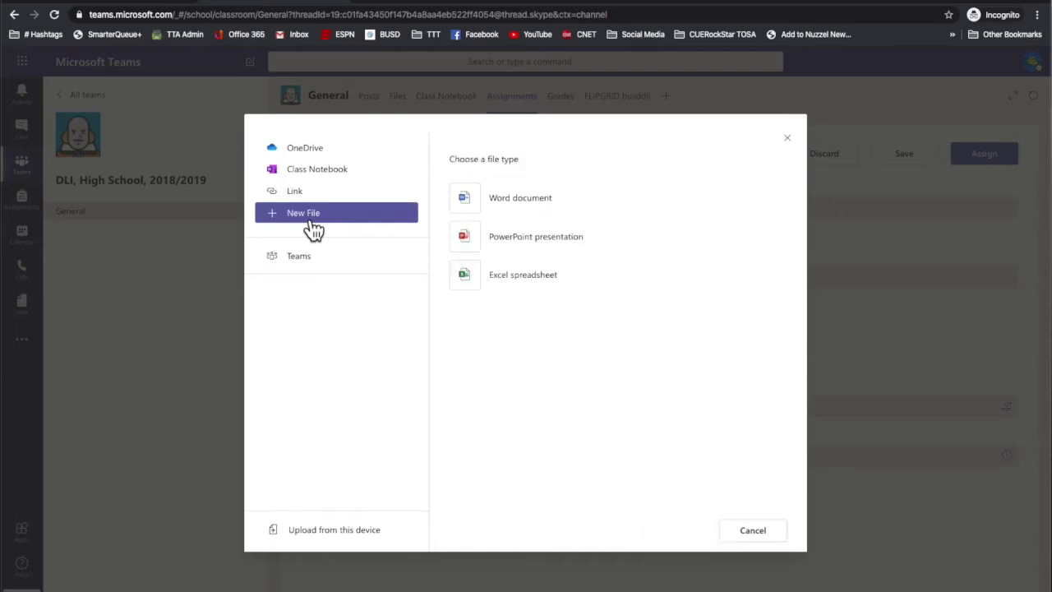
left_click(469, 239)
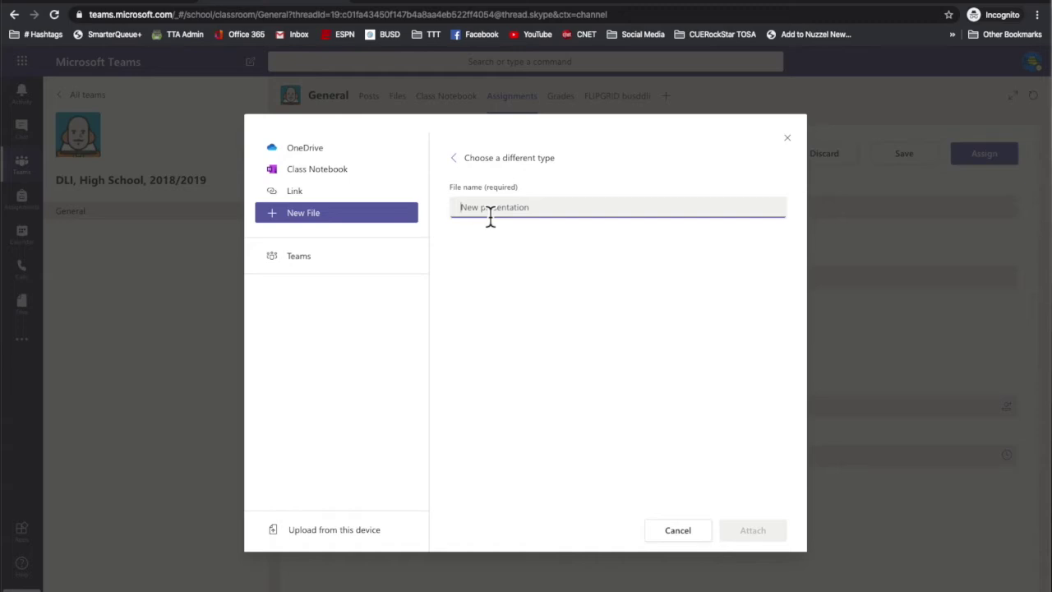
type("Bio")
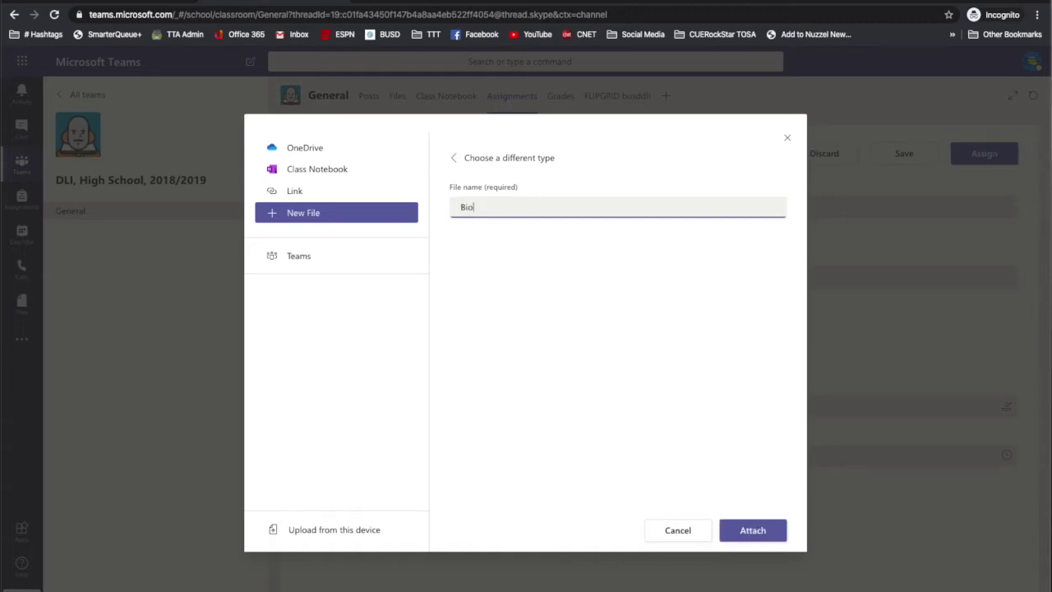
type("mes Project")
left_click(329, 215)
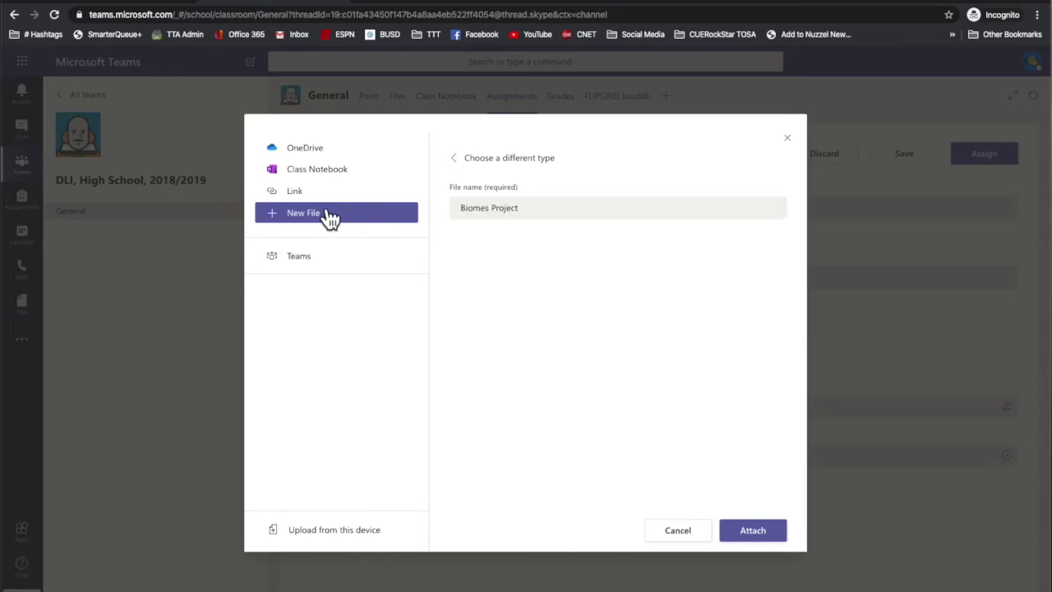
left_click(454, 162)
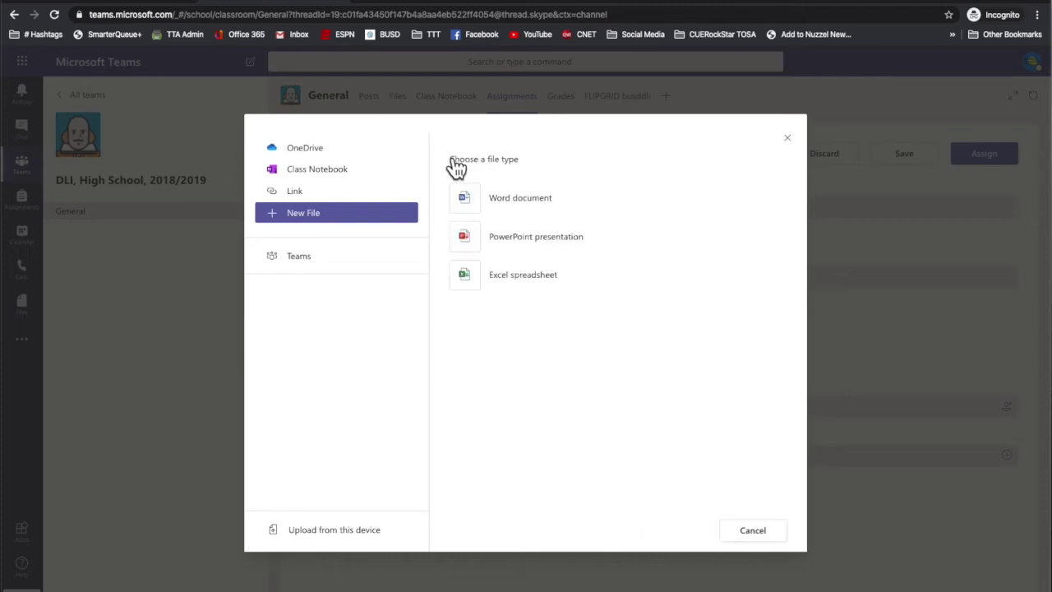
left_click(322, 534)
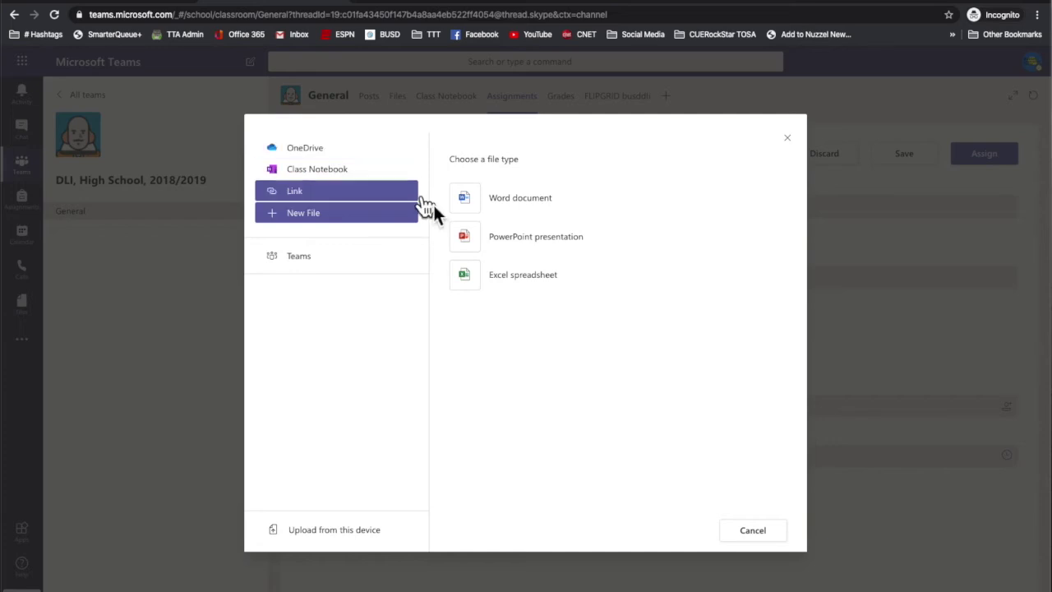
- Attach a new Word document named "daily journal" to the assignment and set its points to 25
left_click(462, 201)
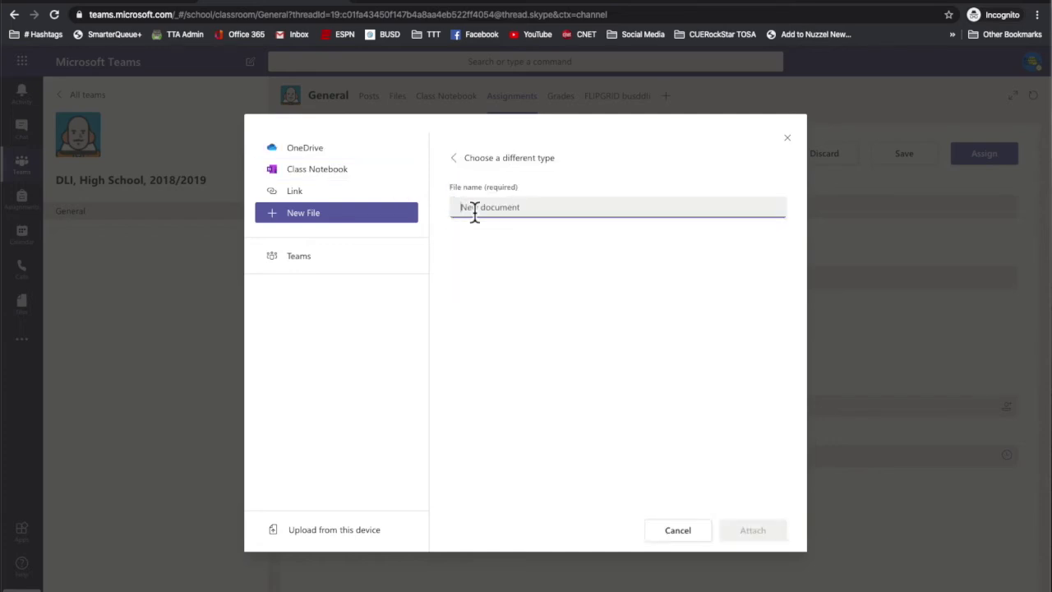
type("daily journal")
left_click(764, 530)
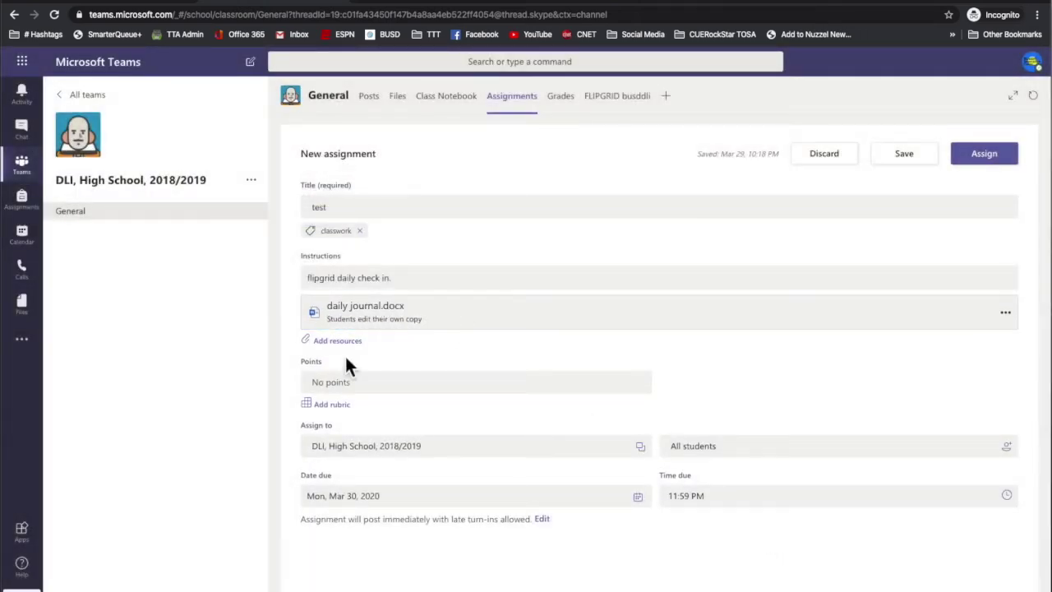
left_click(358, 382)
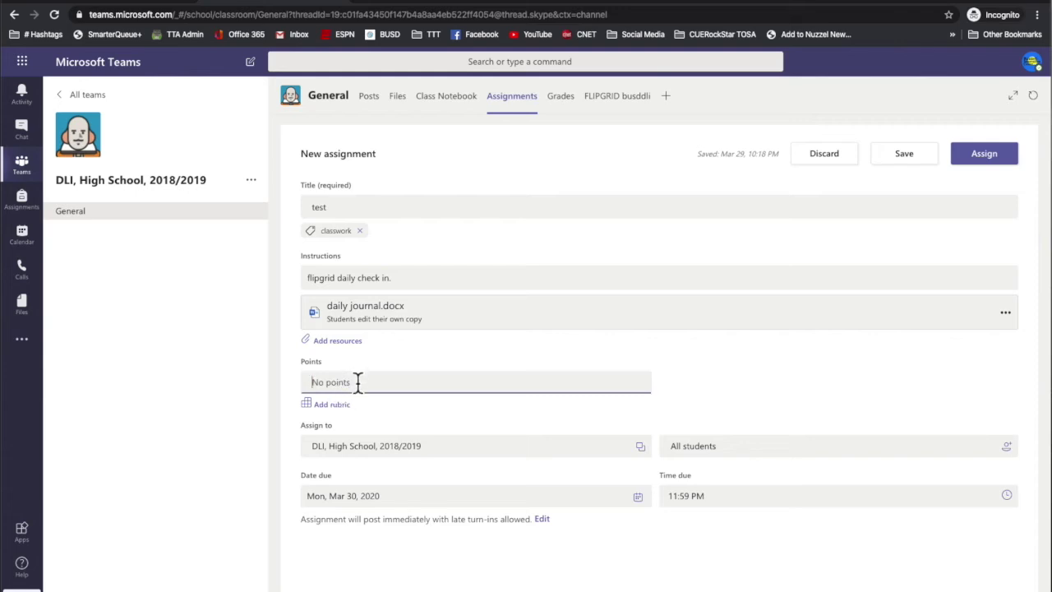
type("25")
- Try assigning to the DLI 6th Grade and DLI 3rd Grade 2018-2019 classes as well, and deselect both again
left_click(642, 451)
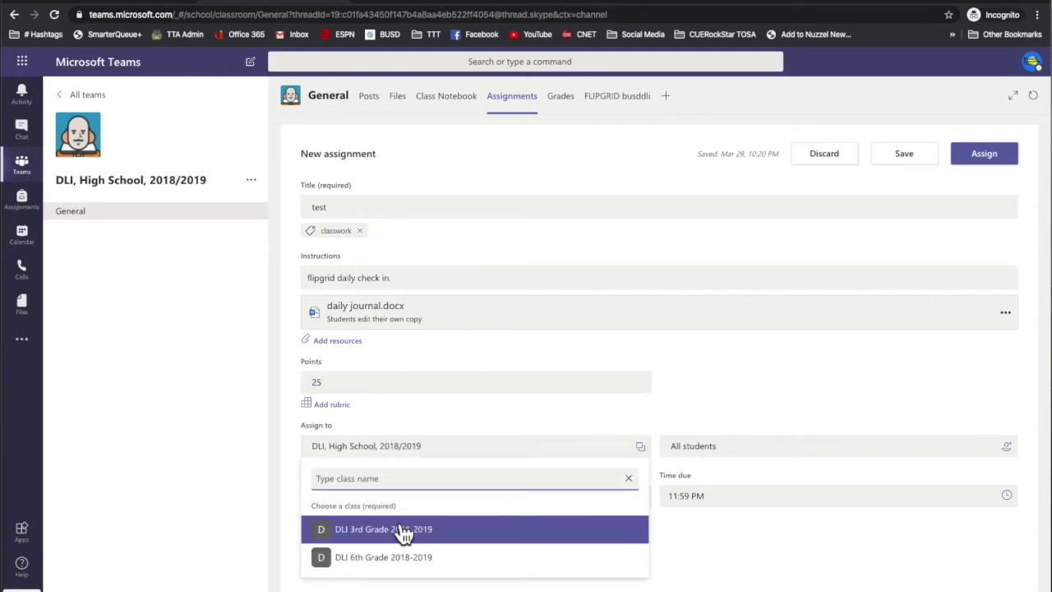
left_click(391, 557)
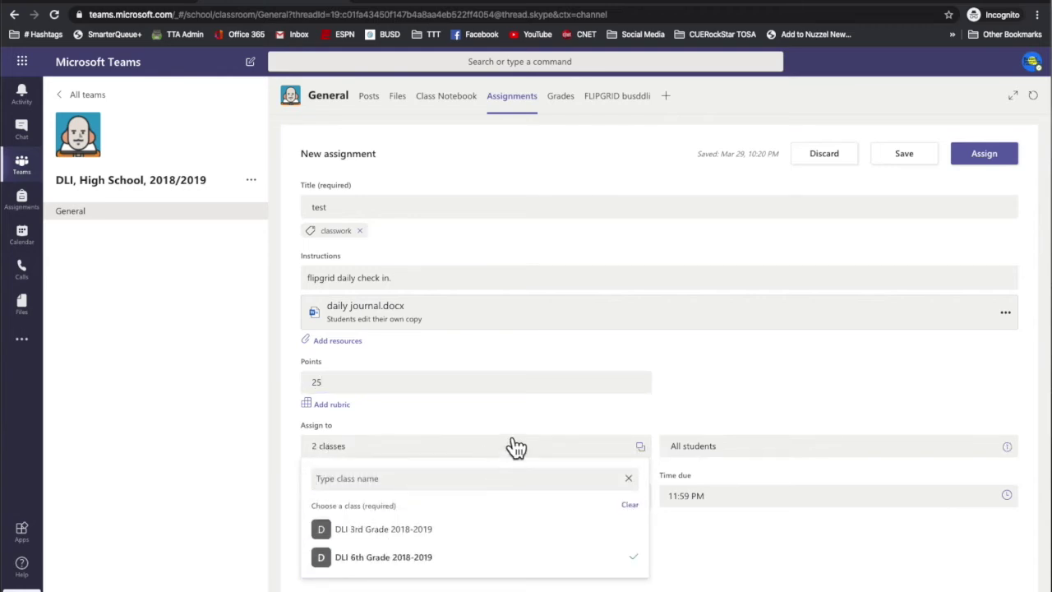
left_click(527, 416)
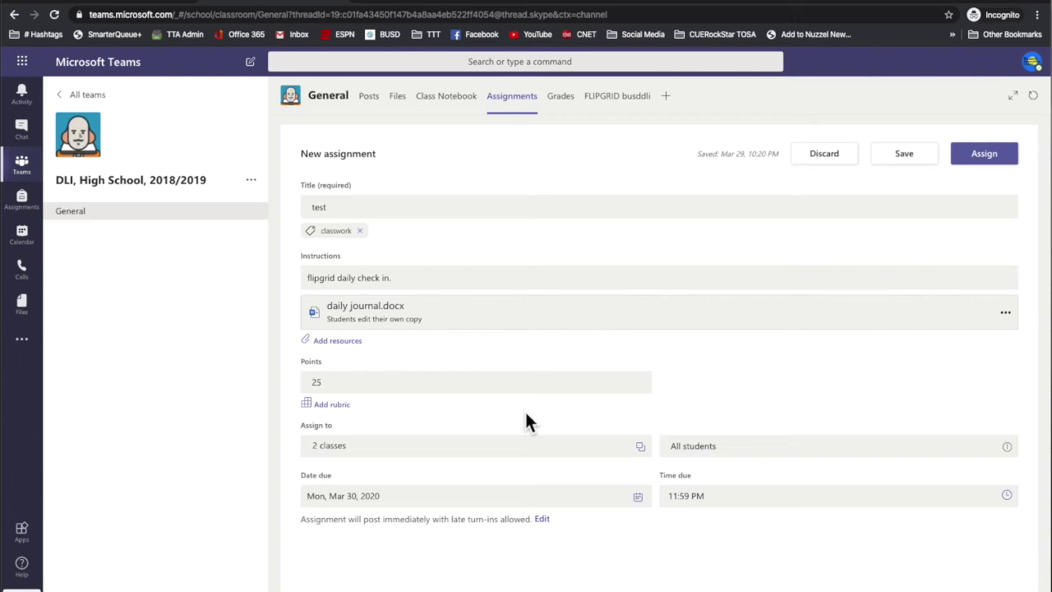
left_click(642, 450)
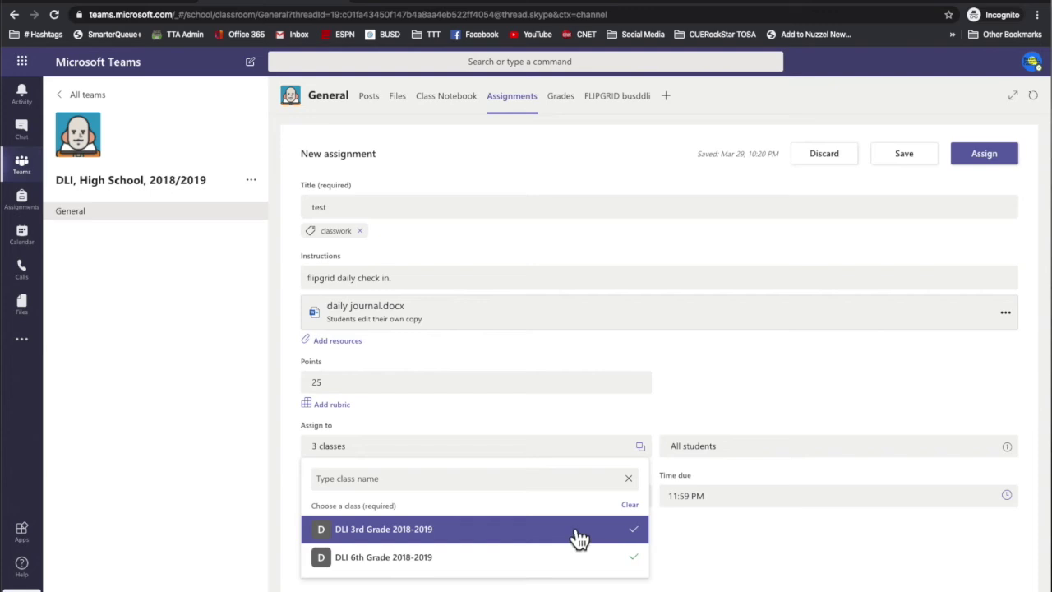
left_click(562, 557)
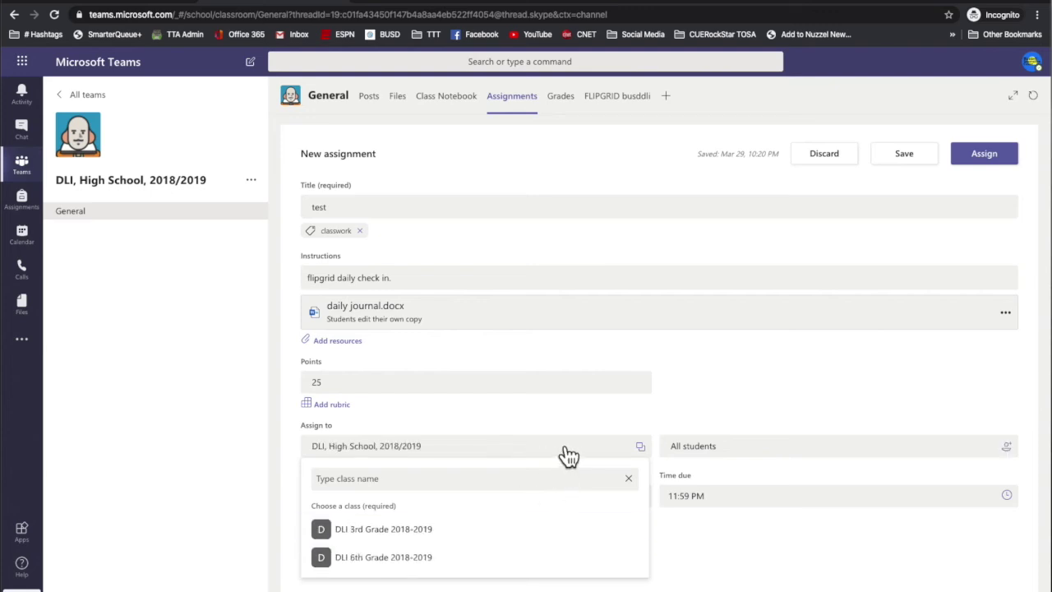
left_click(580, 410)
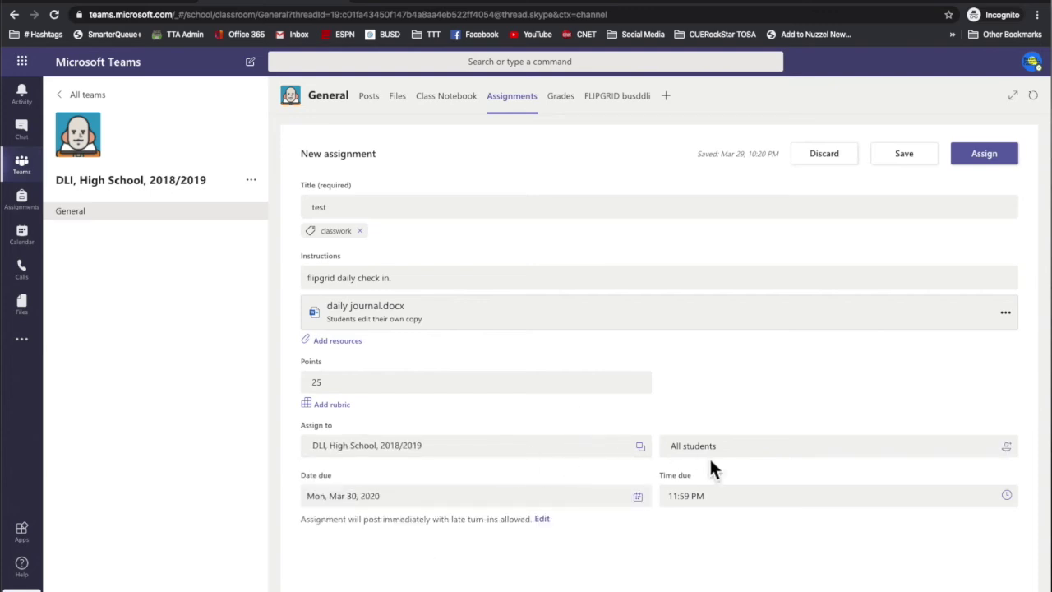
- Limit the assignment to six individual students by selecting every other name in the class's student list
left_click(840, 457)
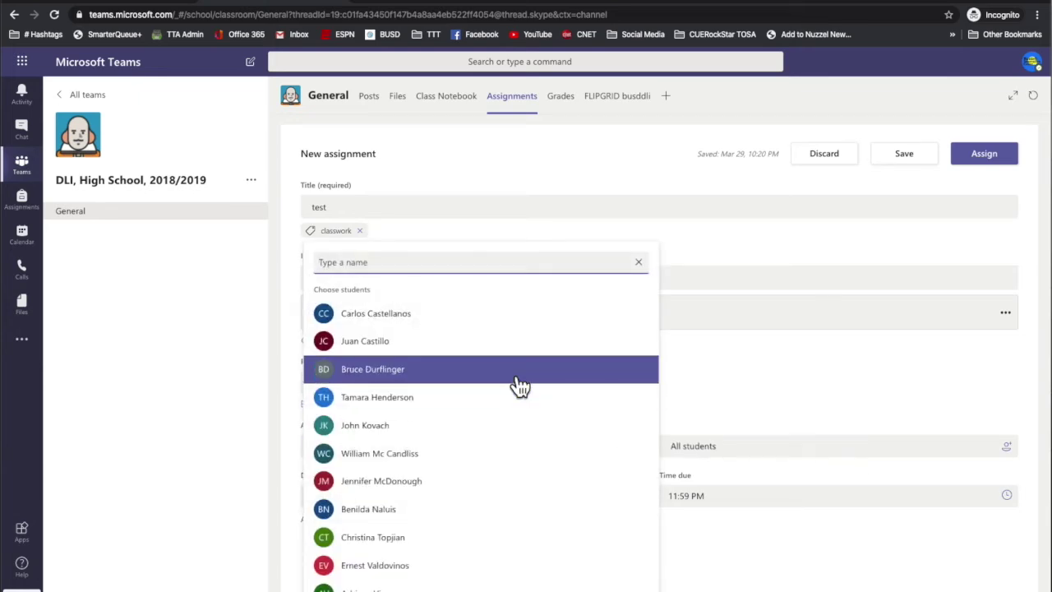
left_click(427, 313)
left_click(427, 370)
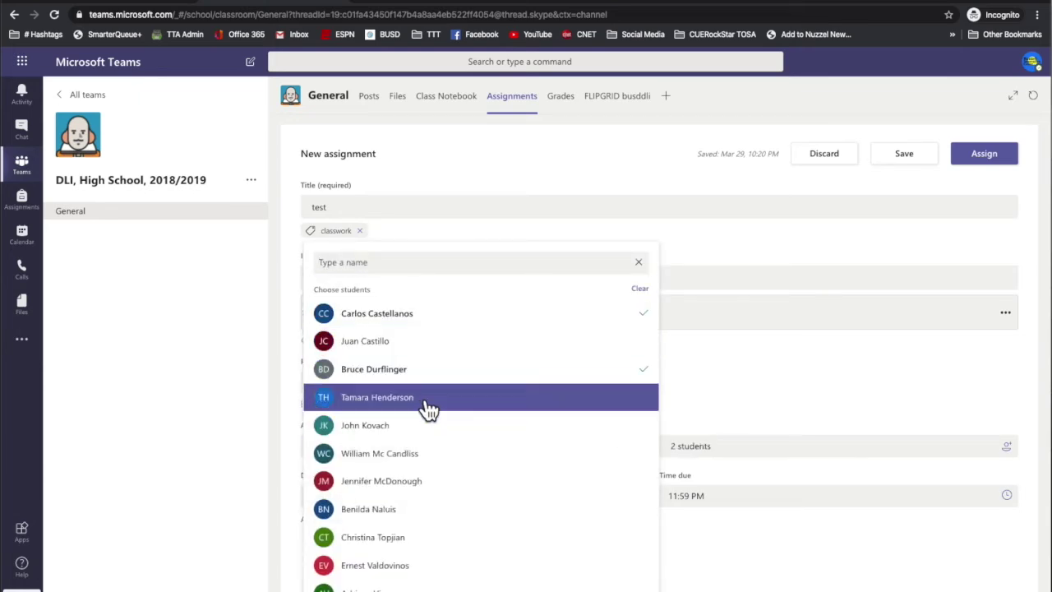
left_click(429, 429)
left_click(432, 481)
left_click(451, 544)
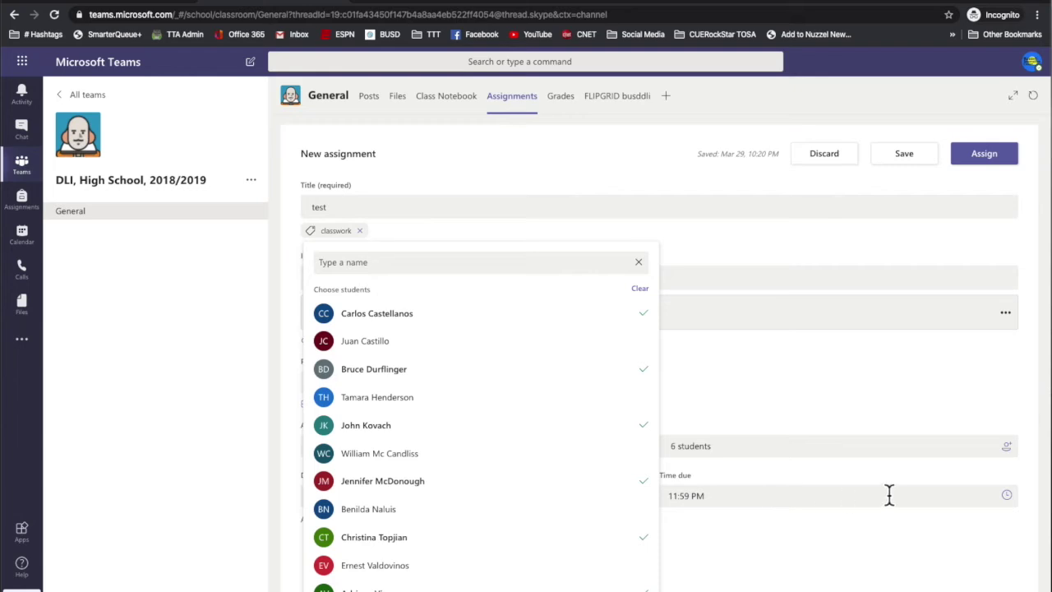
- Assign to all students again and schedule the assignment to post on Mon, Apr 13, 2020 at 7:30 AM
left_click(754, 354)
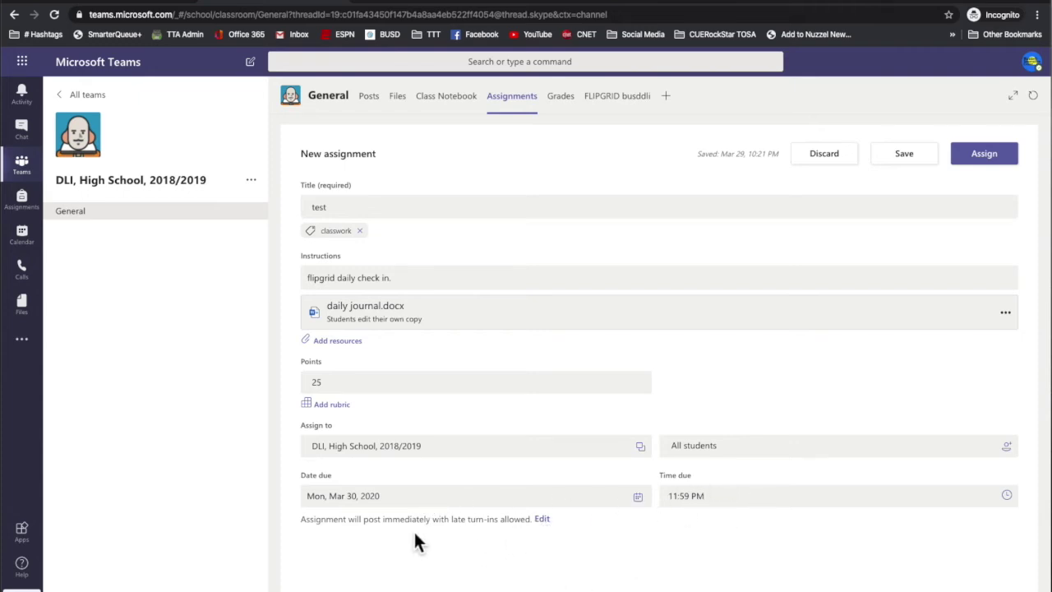
left_click(543, 521)
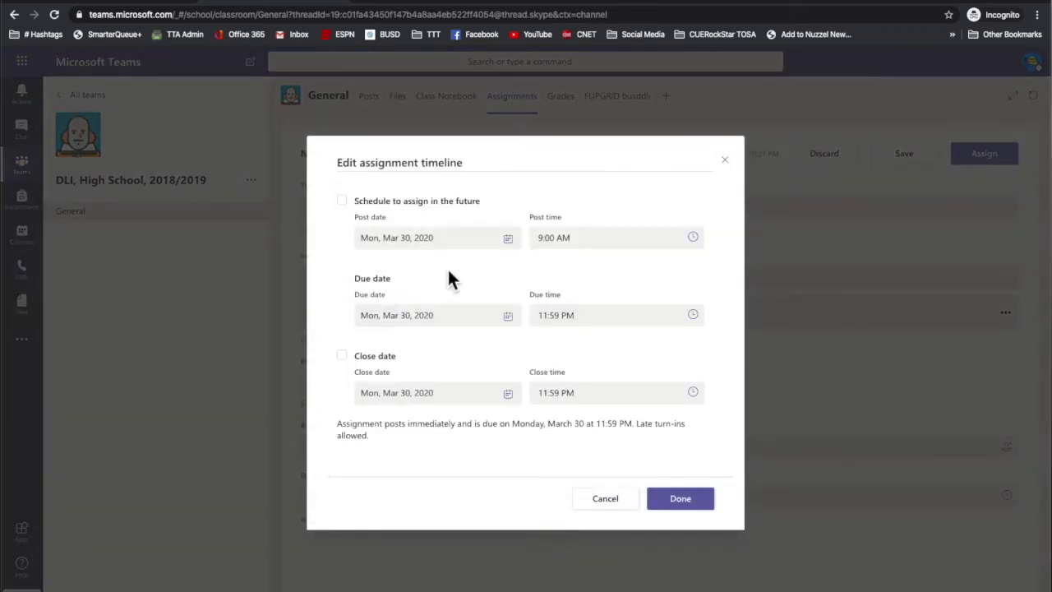
left_click(343, 204)
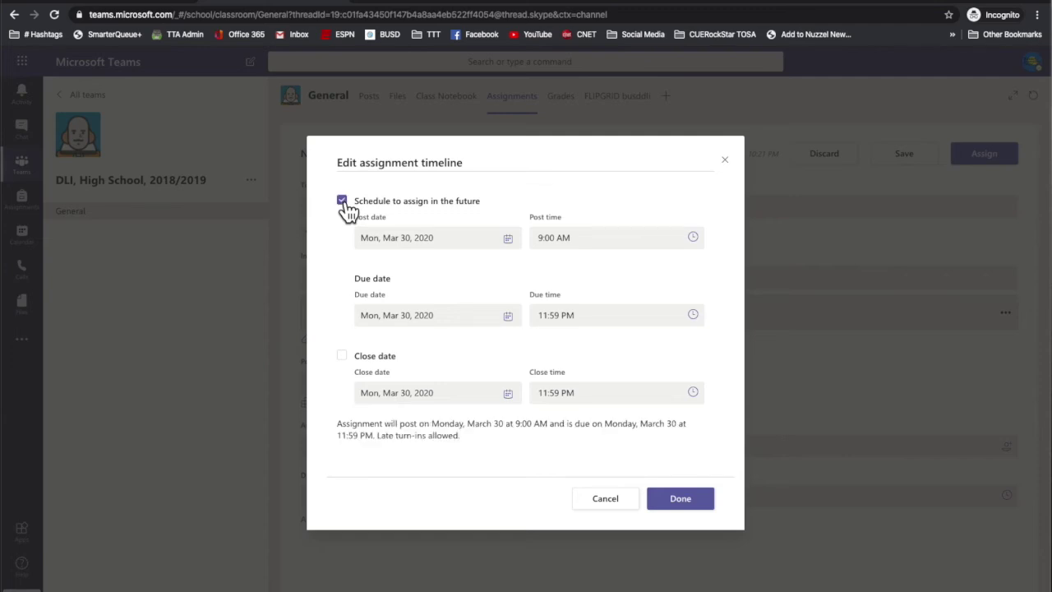
left_click(502, 240)
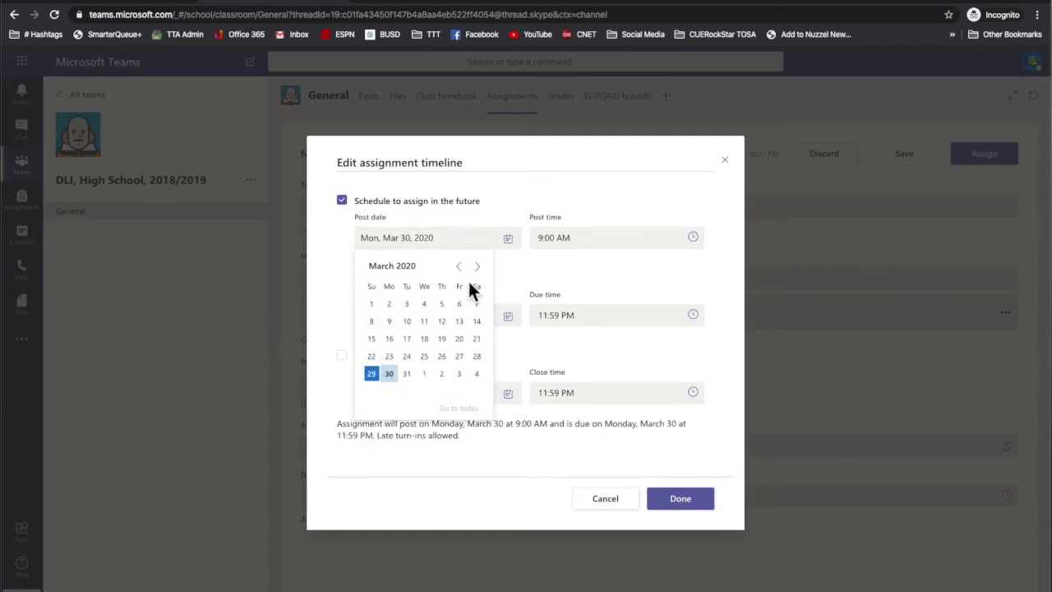
left_click(477, 266)
left_click(389, 339)
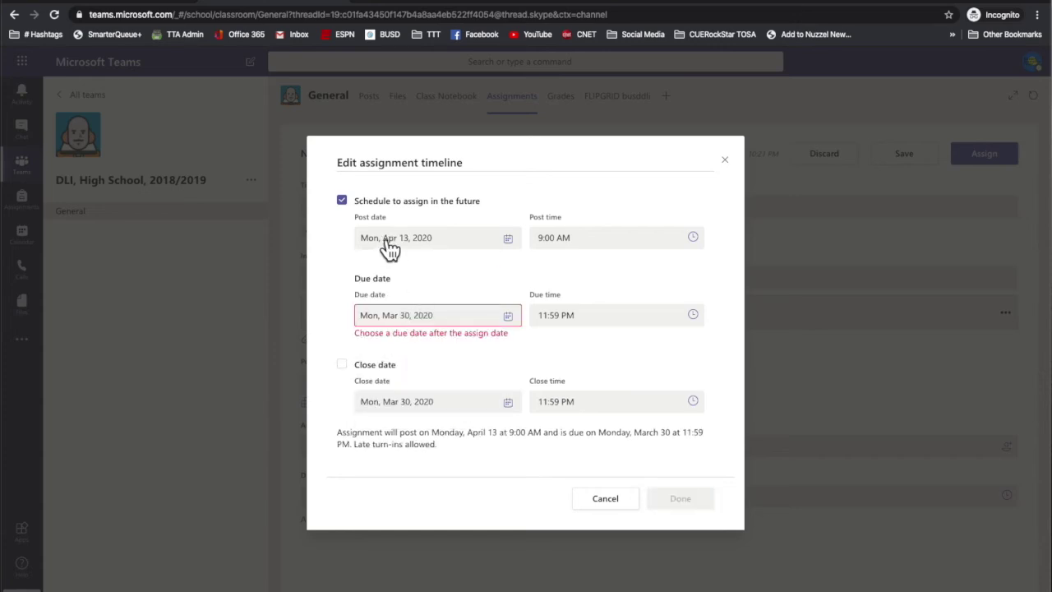
left_click(591, 237)
left_click(693, 238)
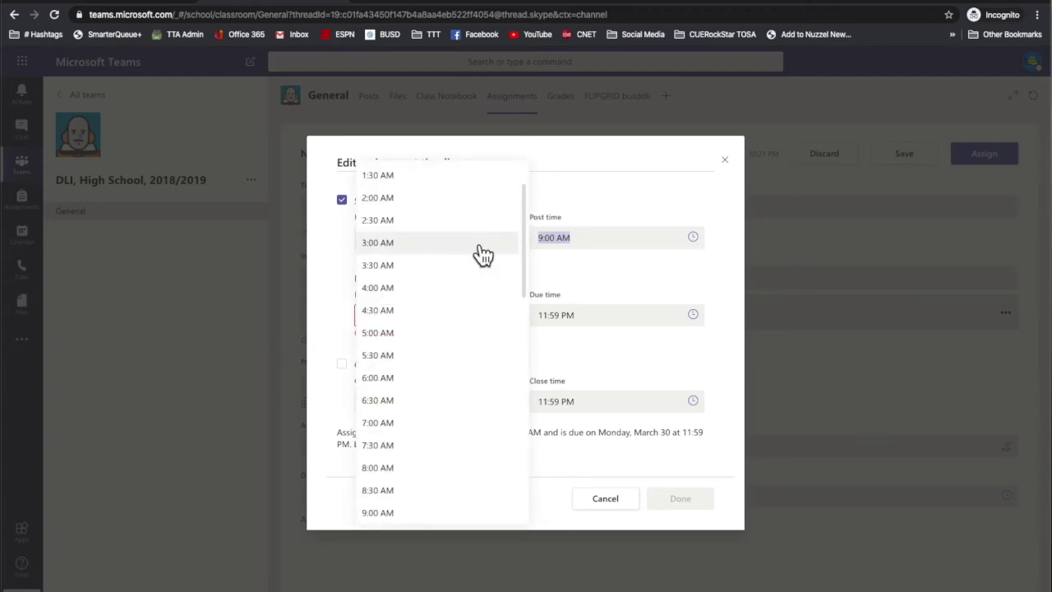
left_click(403, 438)
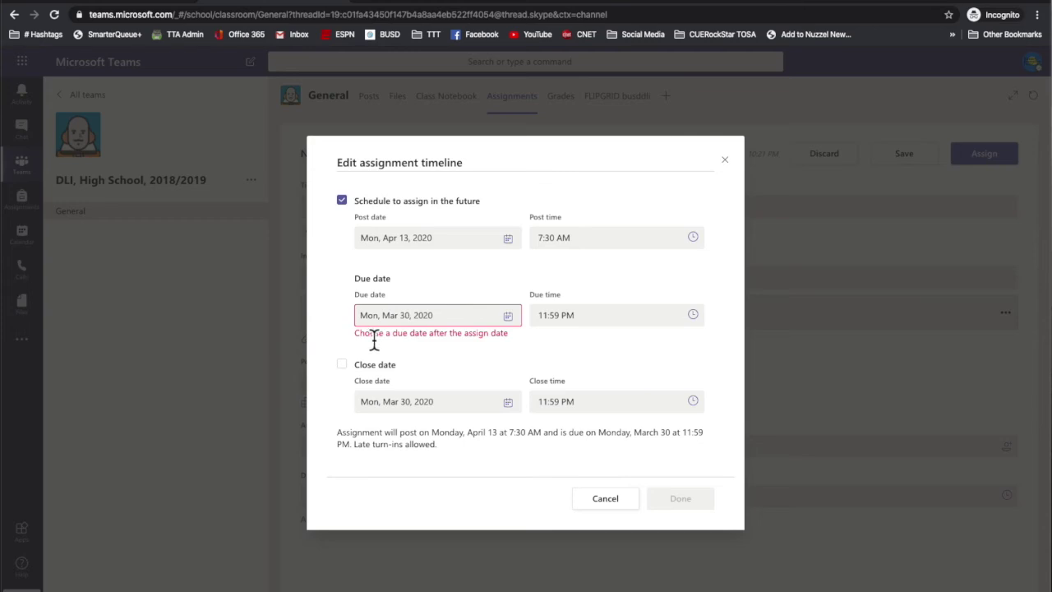
- Set the assignment's due date to Fri, Apr 17, 2020 and apply the timeline
left_click(508, 315)
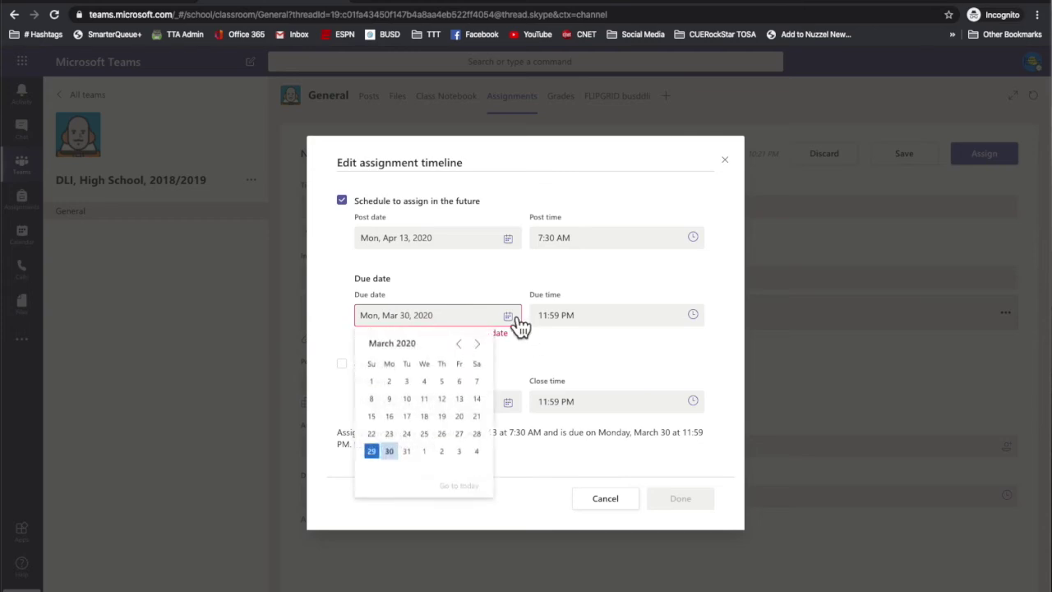
left_click(476, 344)
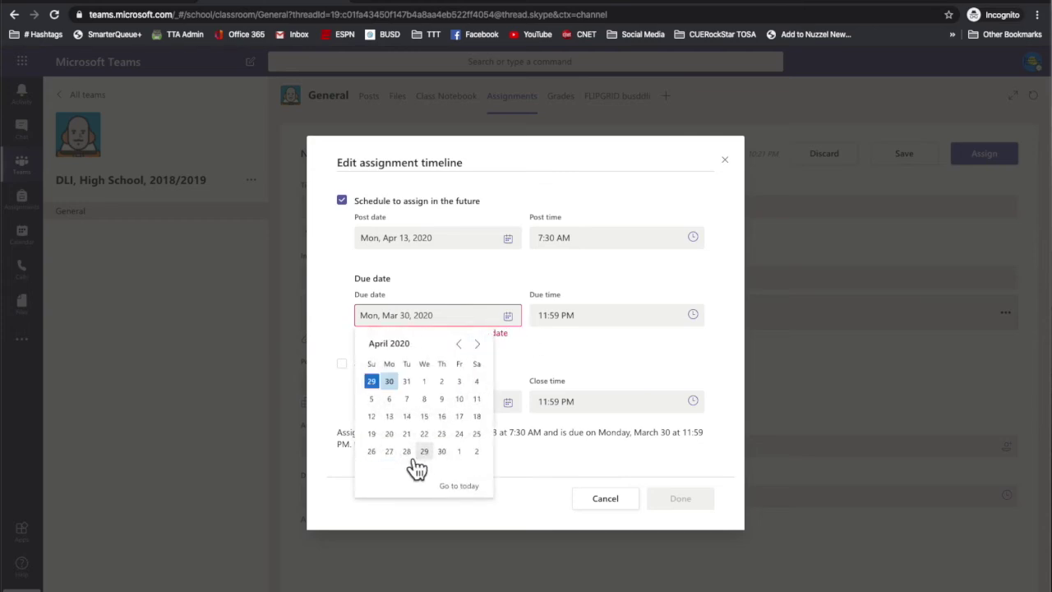
left_click(459, 417)
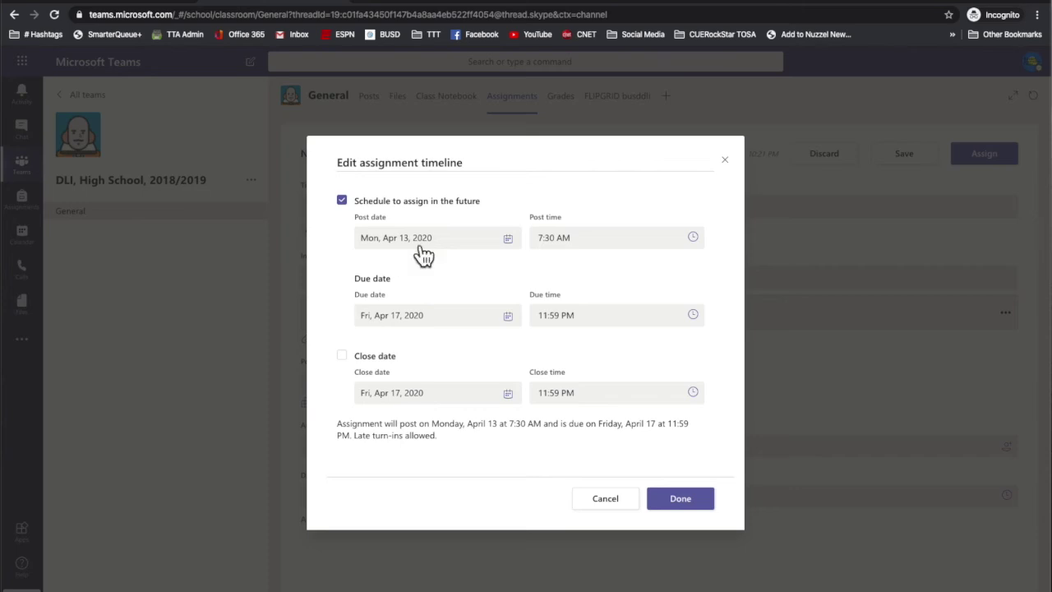
left_click(688, 502)
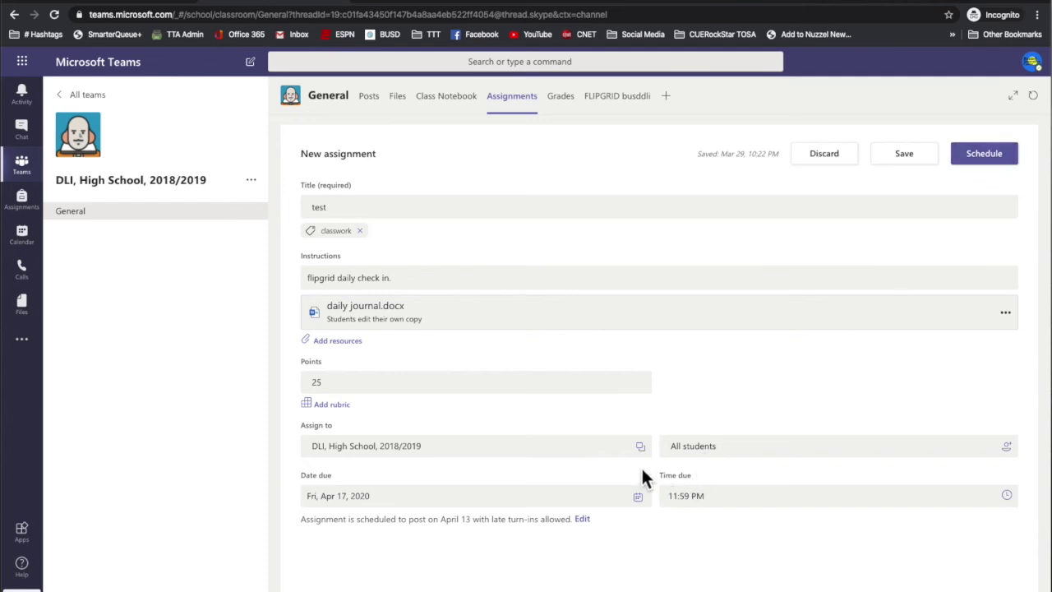
- Schedule the "test" assignment and reopen it from the assigned list to review its settings
left_click(639, 498)
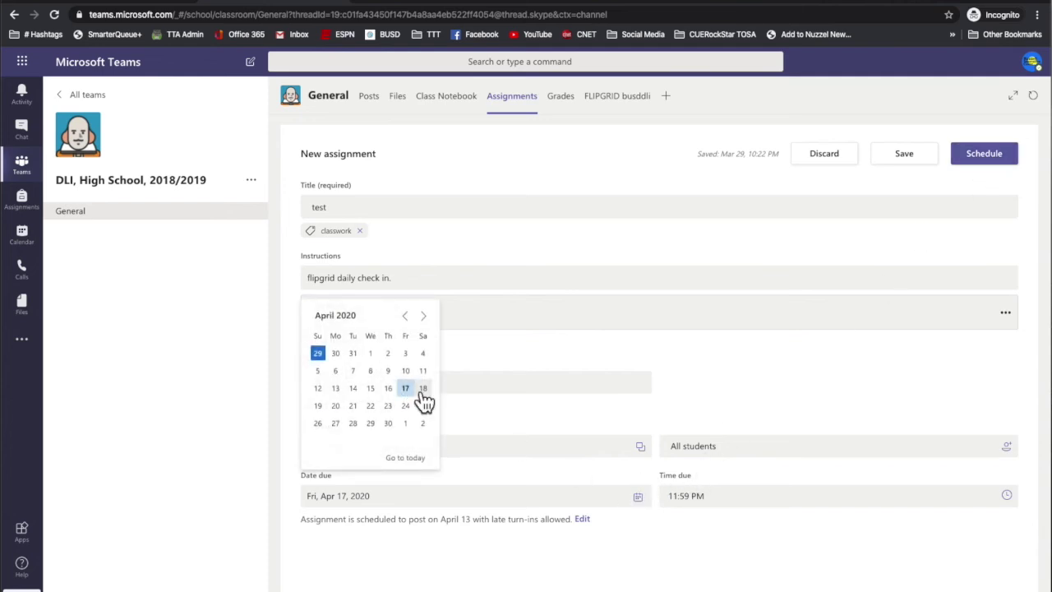
left_click(721, 364)
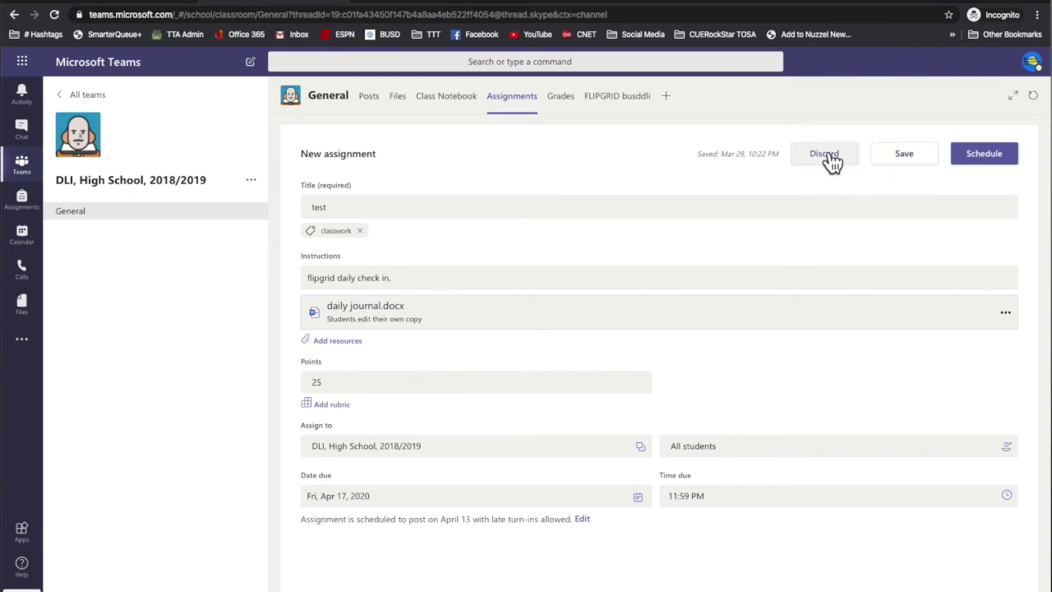
left_click(994, 164)
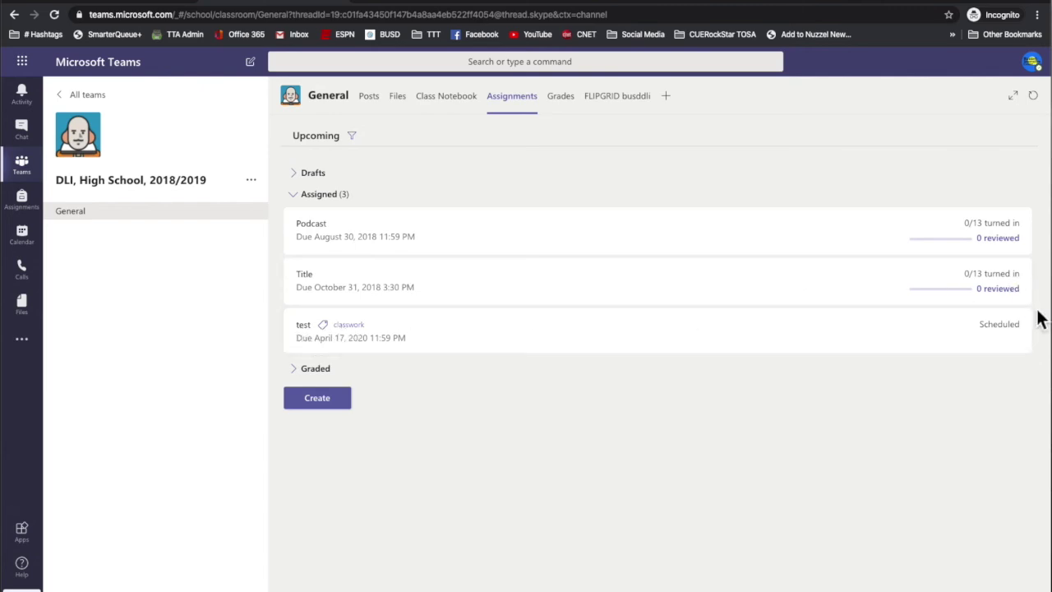
left_click(1014, 330)
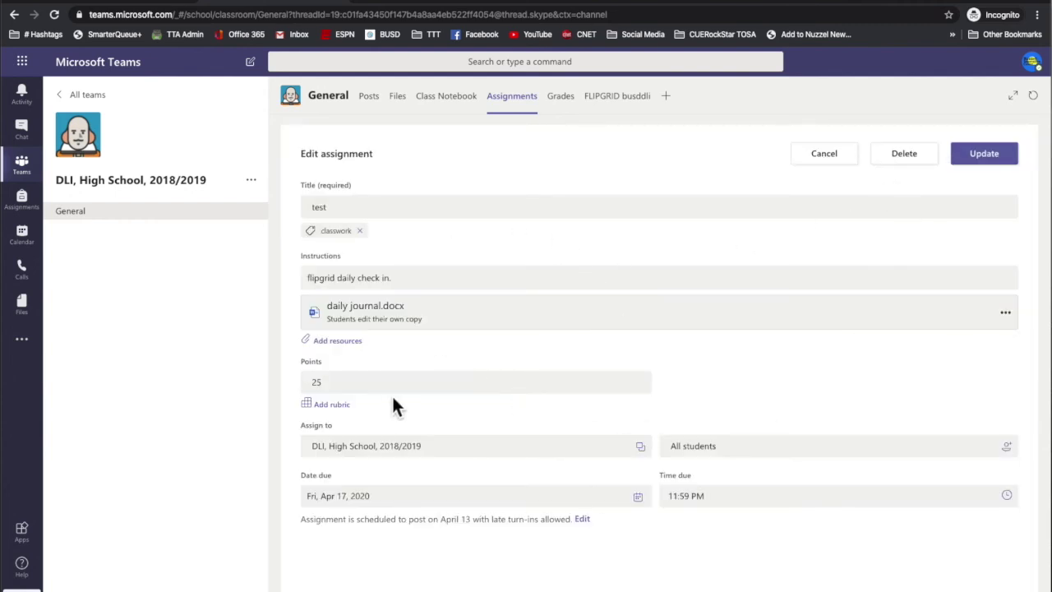
left_click(817, 156)
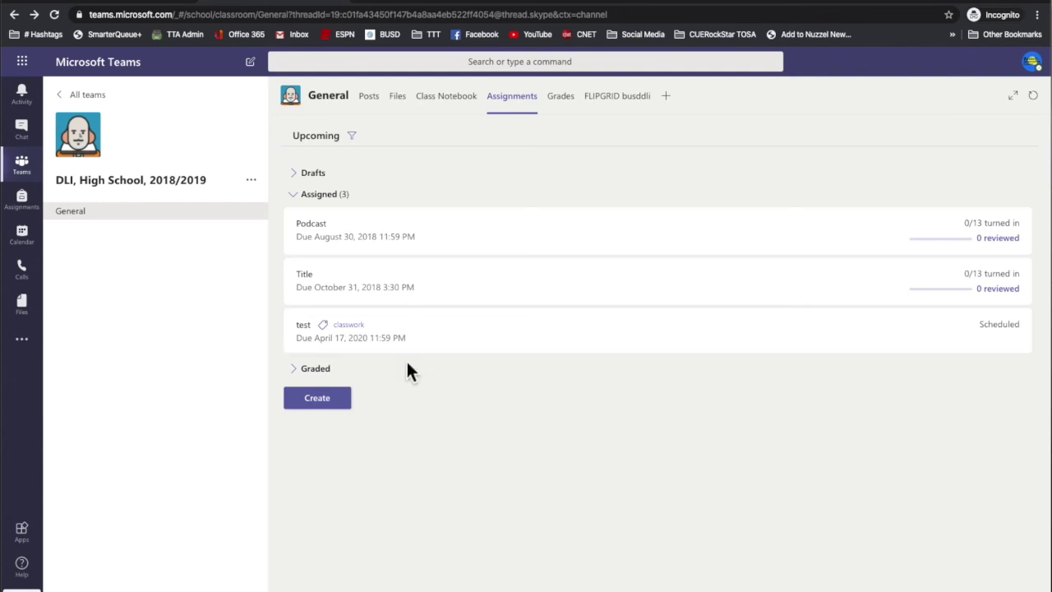
- Create a new assignment by reusing "test" from the DLI, High School, 2018/2019 class, and title it "test 4/20"
left_click(313, 403)
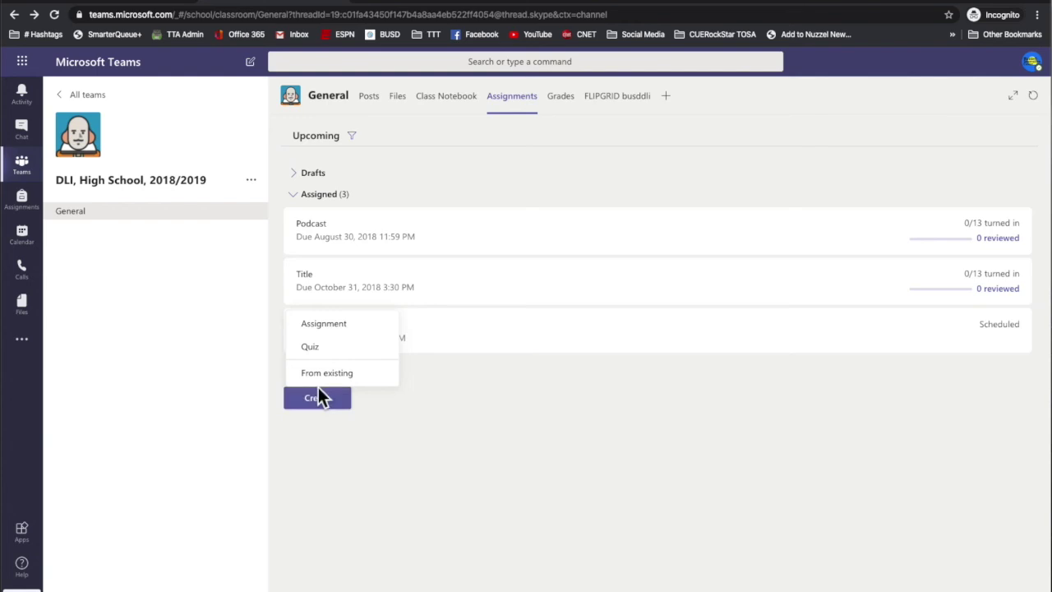
left_click(321, 378)
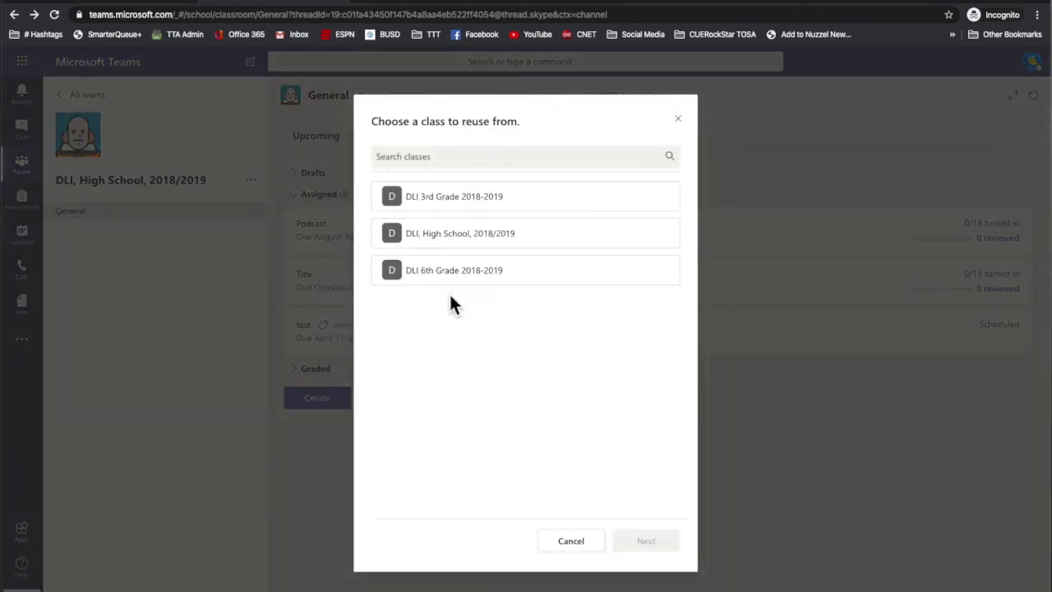
left_click(461, 245)
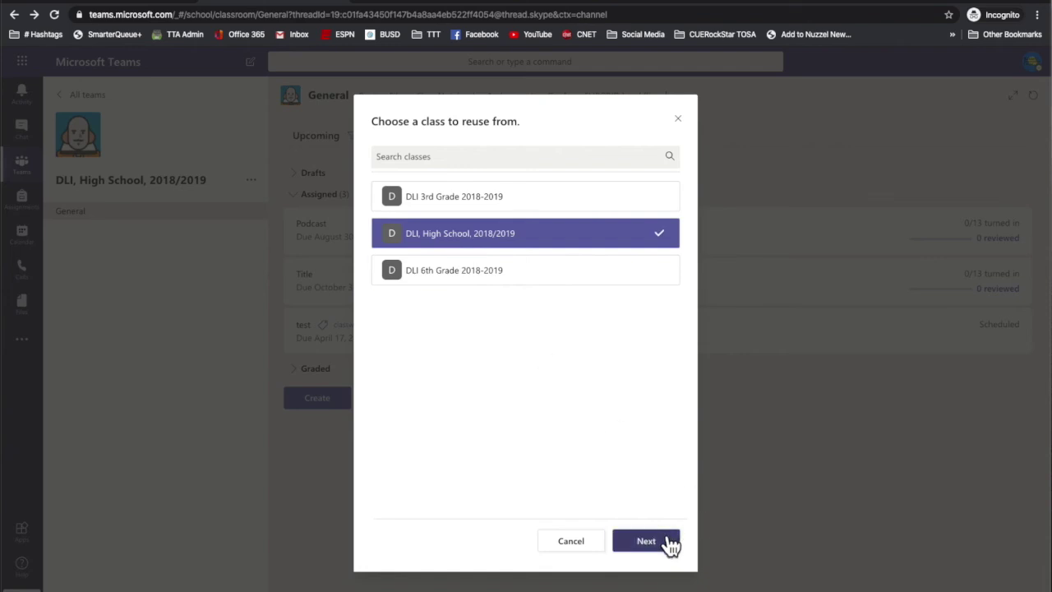
left_click(670, 542)
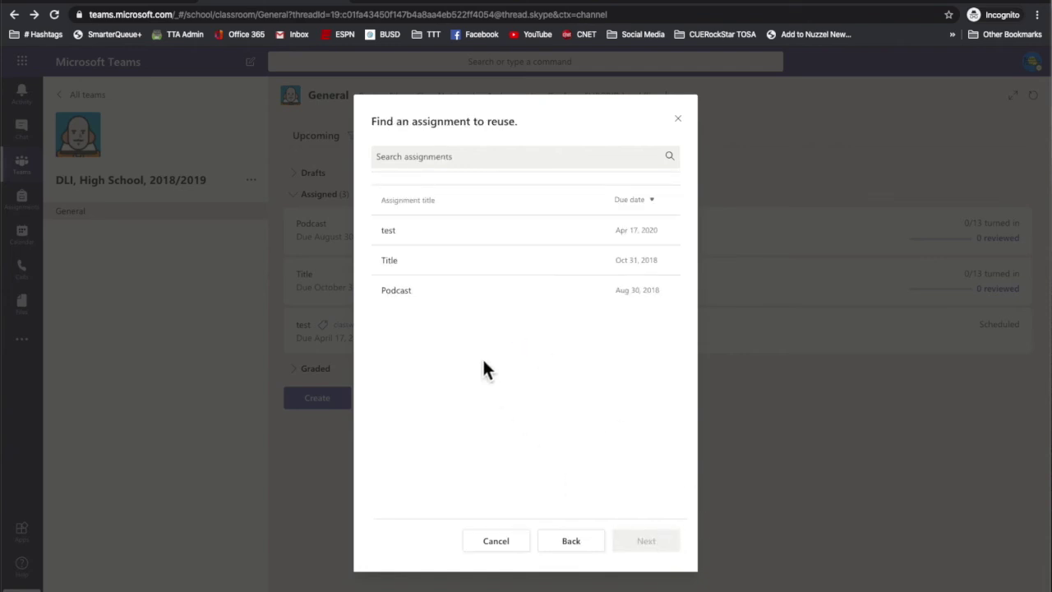
left_click(421, 239)
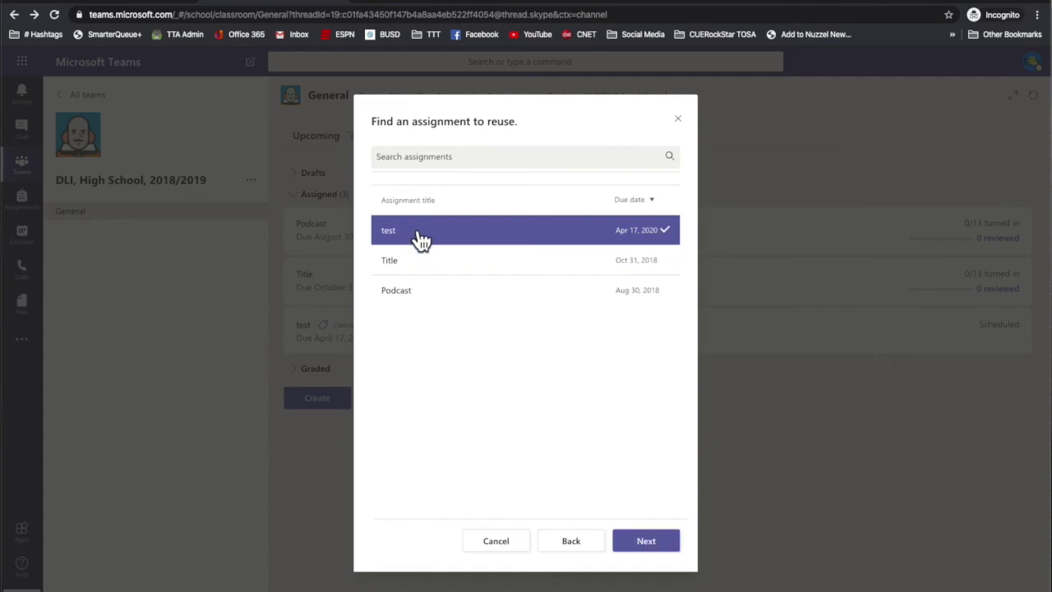
left_click(635, 542)
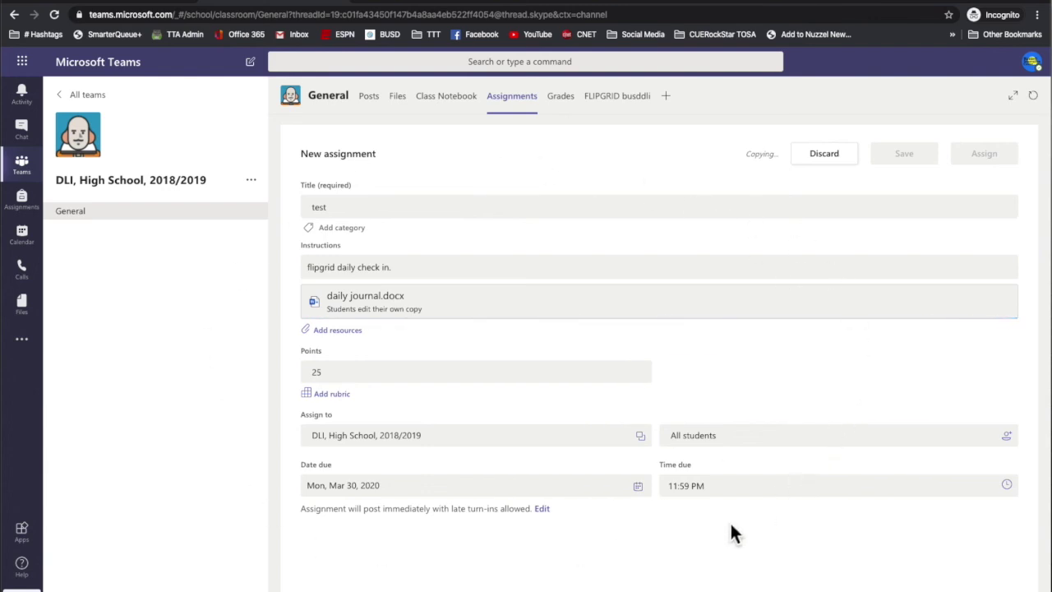
left_click(339, 207)
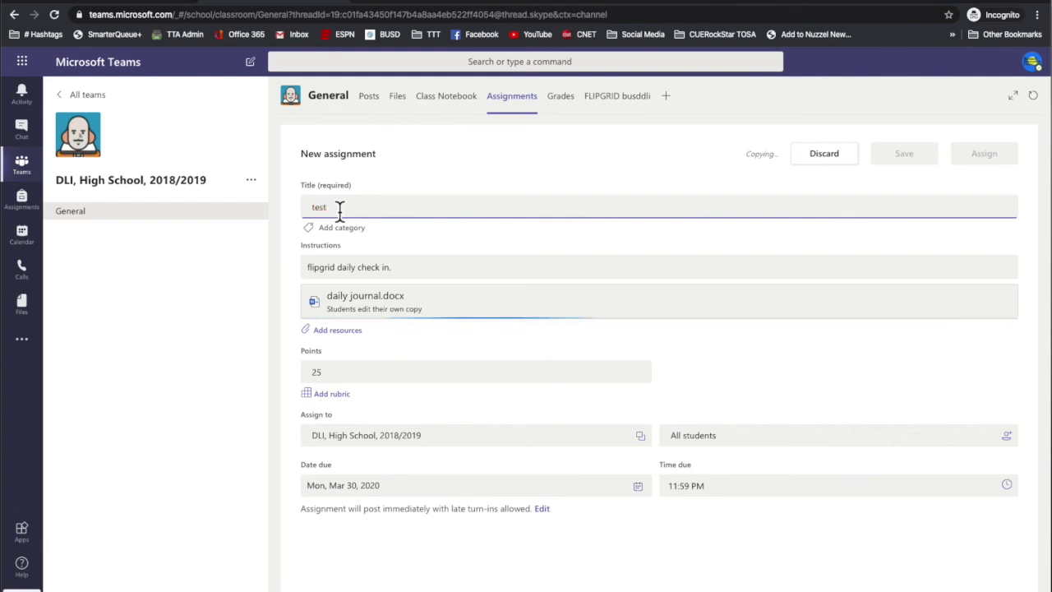
type("4/20")
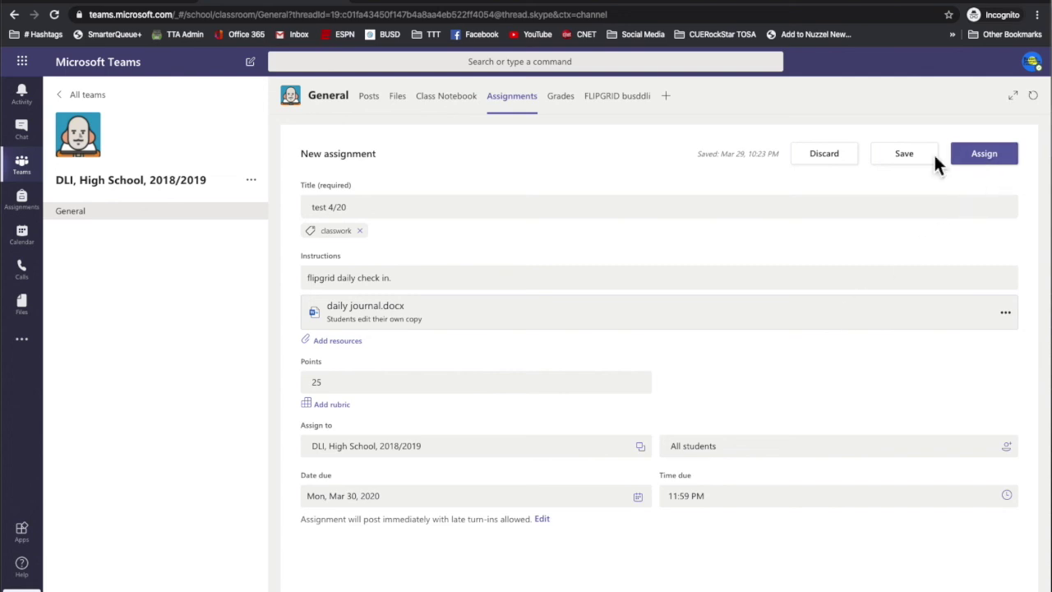
- Schedule the "test 4/20" assignment to post in the future on Mon, Apr 20, 2020
left_click(543, 520)
left_click(341, 202)
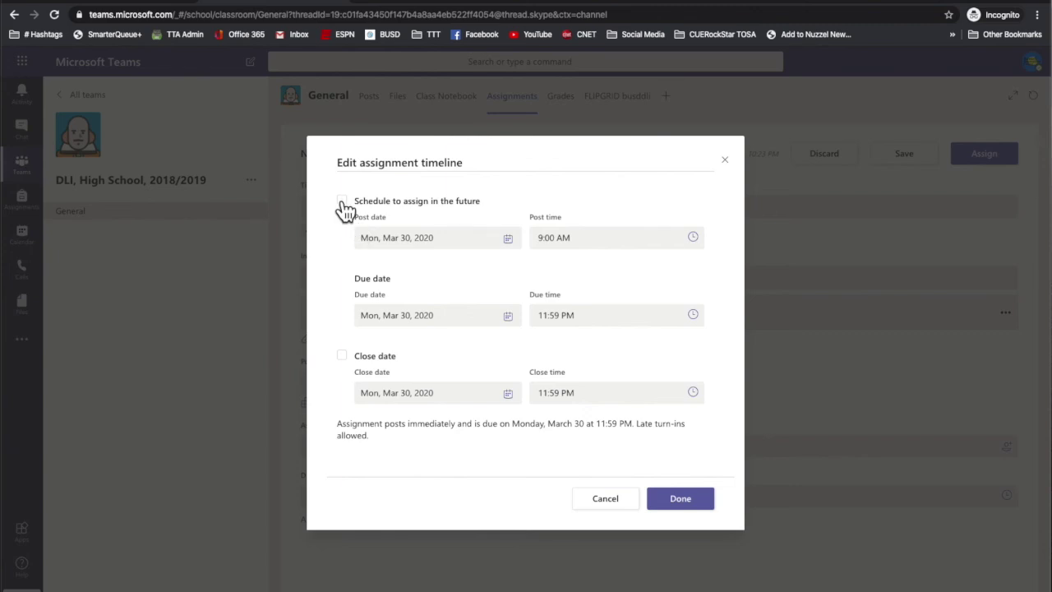
left_click(399, 237)
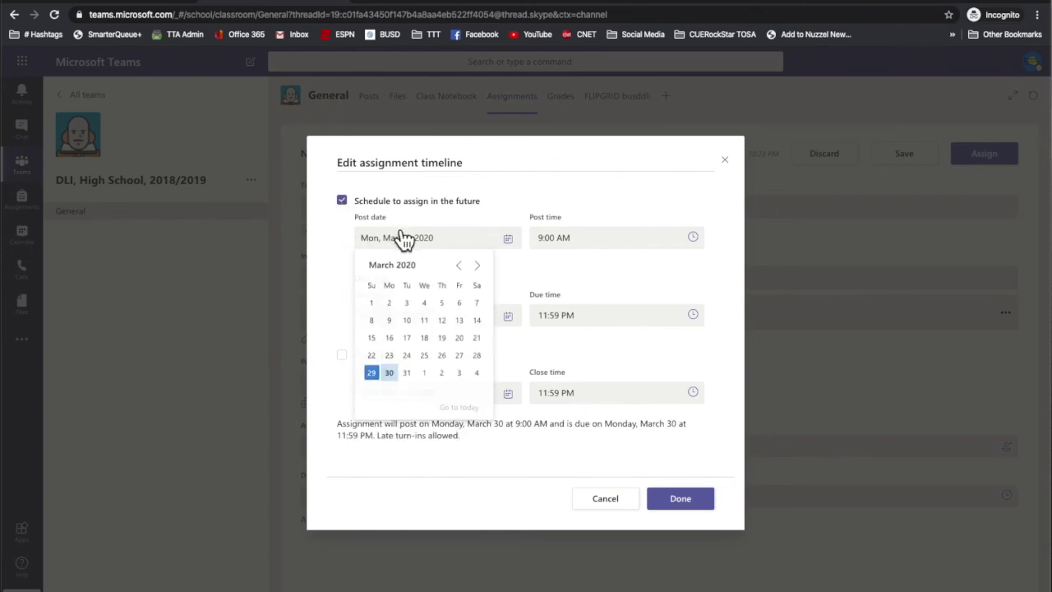
left_click(478, 269)
left_click(390, 356)
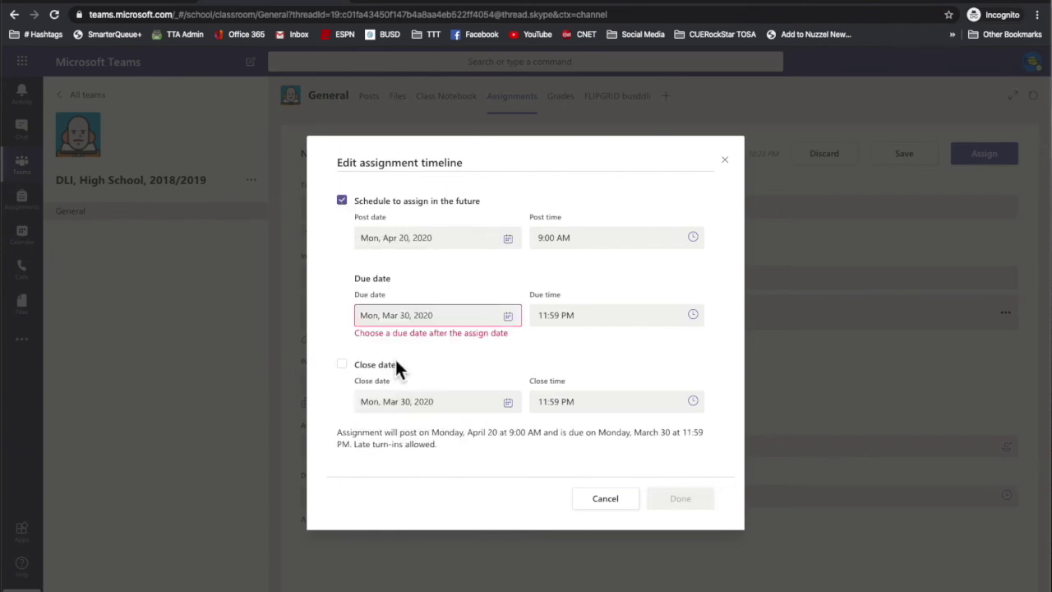
- Set the due date of "test 4/20" to Fri, Apr 24, 2020 and schedule the assignment
left_click(511, 320)
left_click(478, 344)
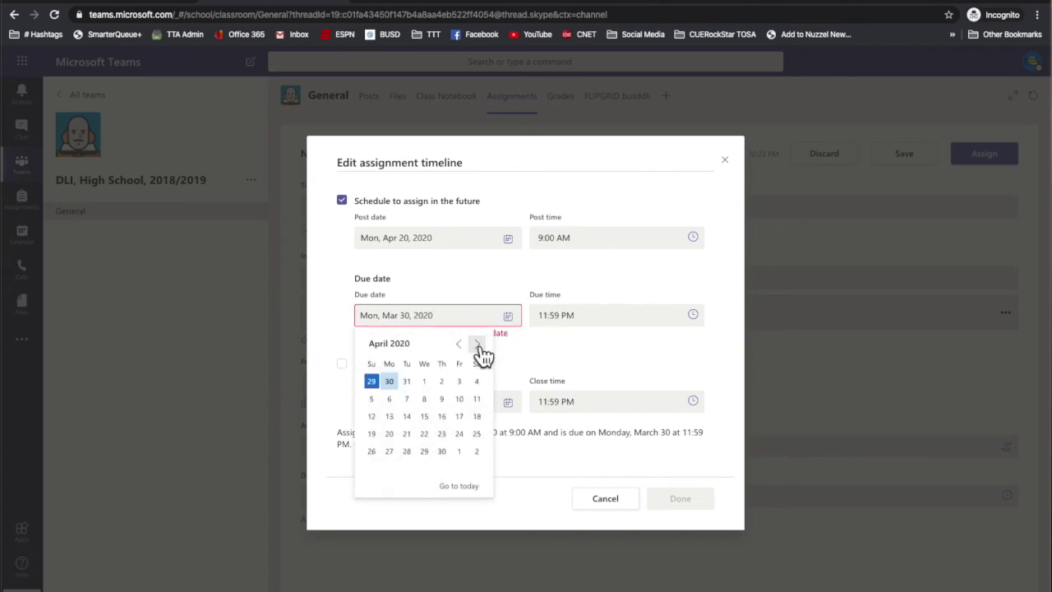
left_click(460, 433)
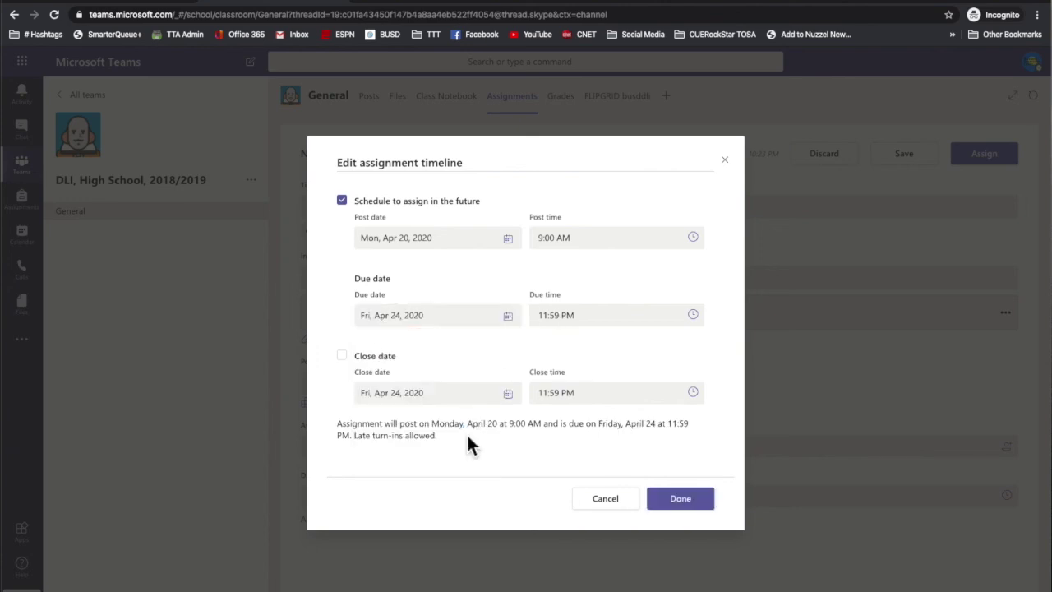
left_click(671, 493)
left_click(970, 163)
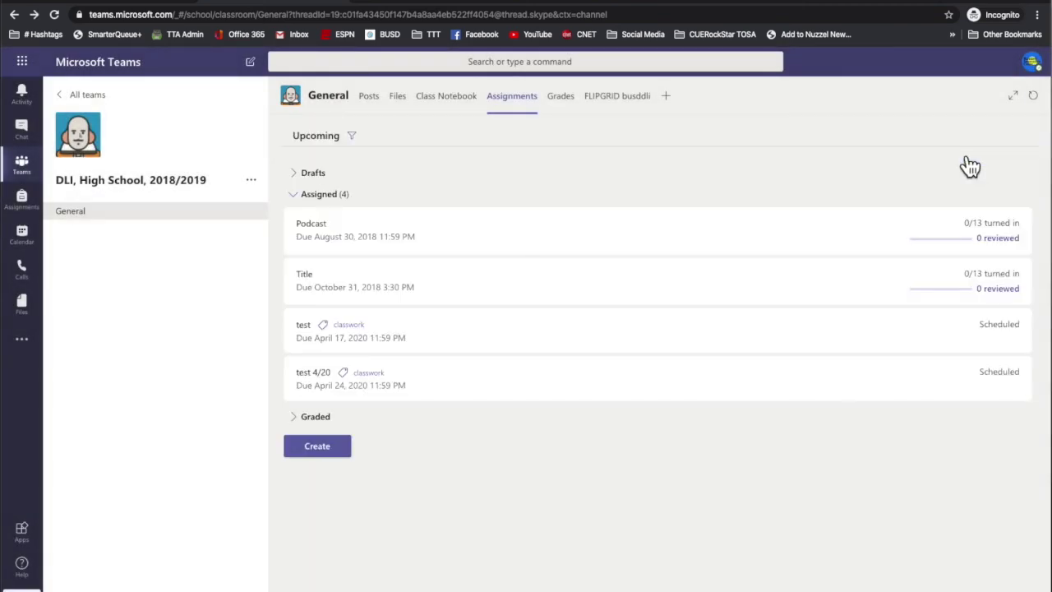